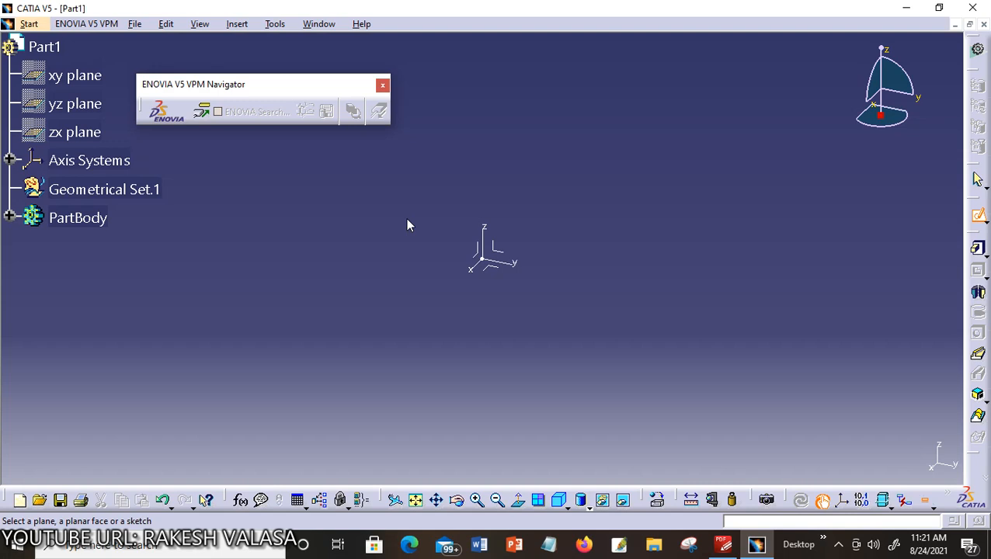
Sketch a rectangle on the xy plane with its lower-left corner at about H -150 mm, V -65 mm and about 70 mm high
click(78, 76)
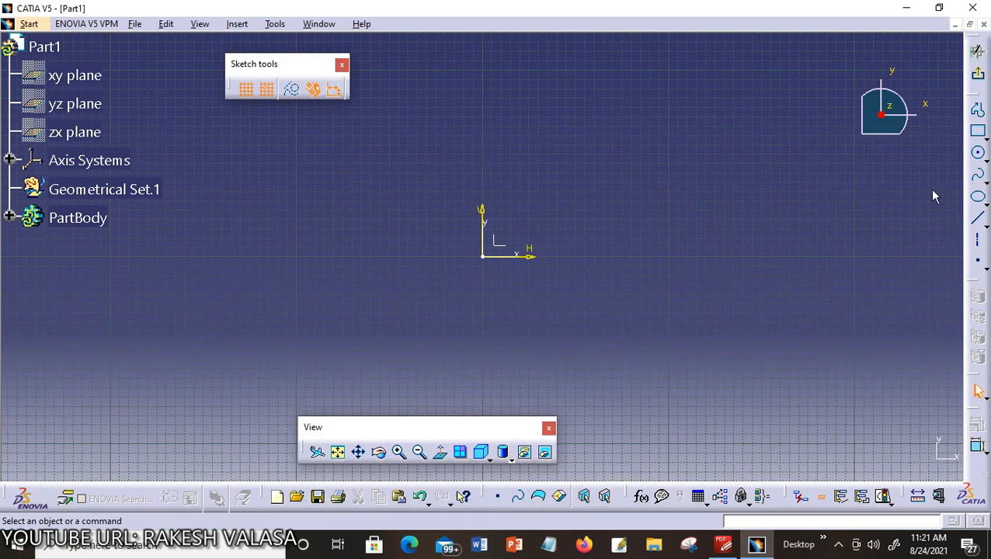
click(981, 136)
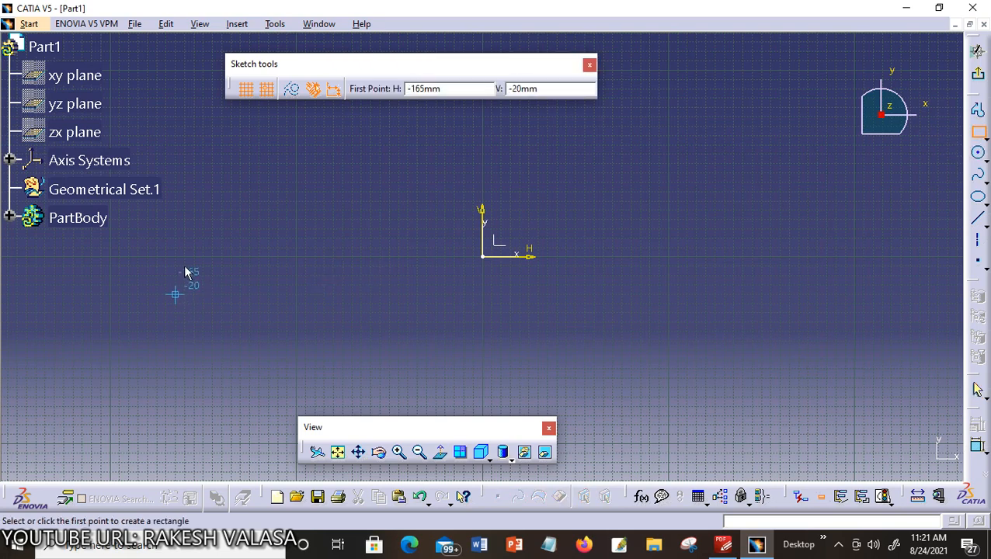
click(196, 247)
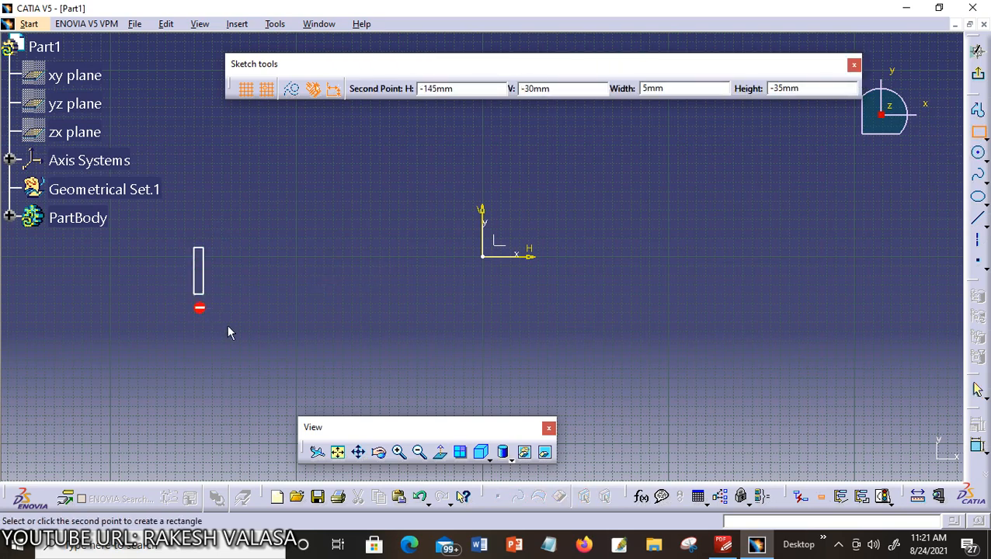
click(438, 378)
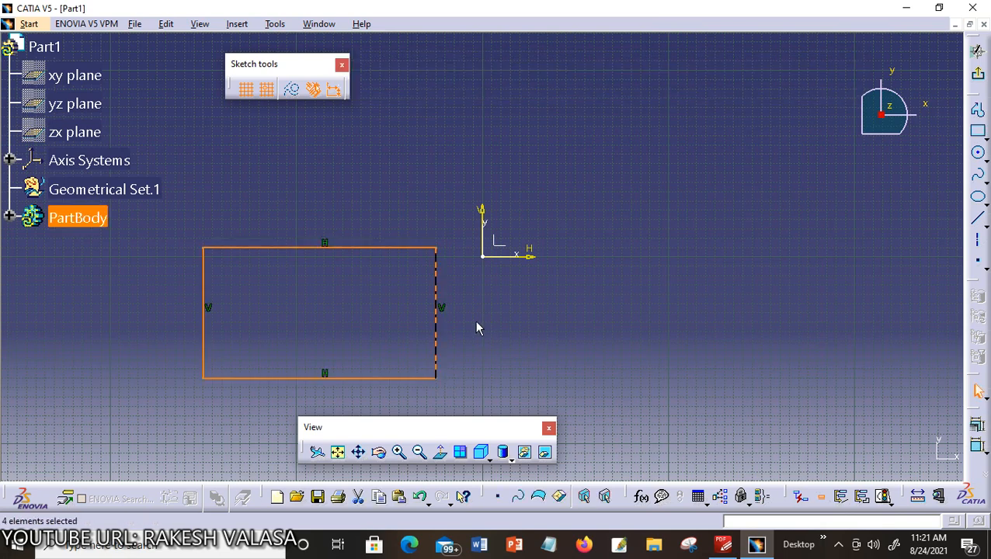
Translate the rectangle in duplicate mode with 4 instances, moving horizontally from its lower-left corner to a point beyond the vertical axis
click(244, 26)
mouse_move(277, 95)
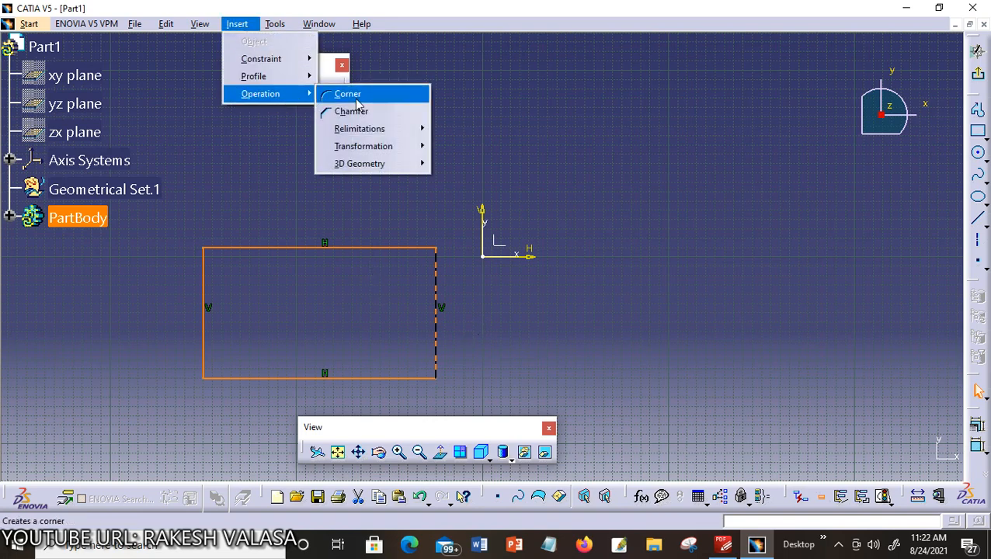
mouse_move(385, 149)
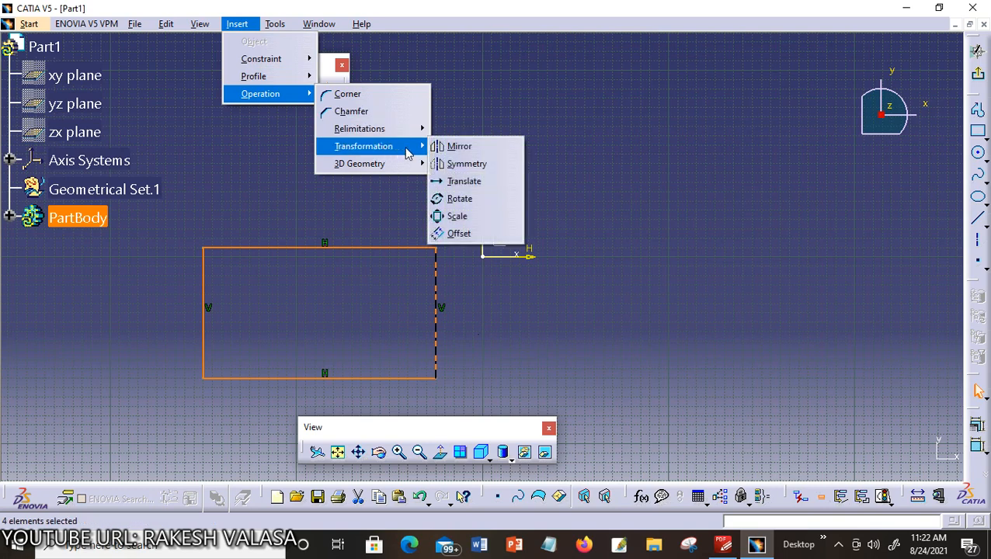
click(468, 183)
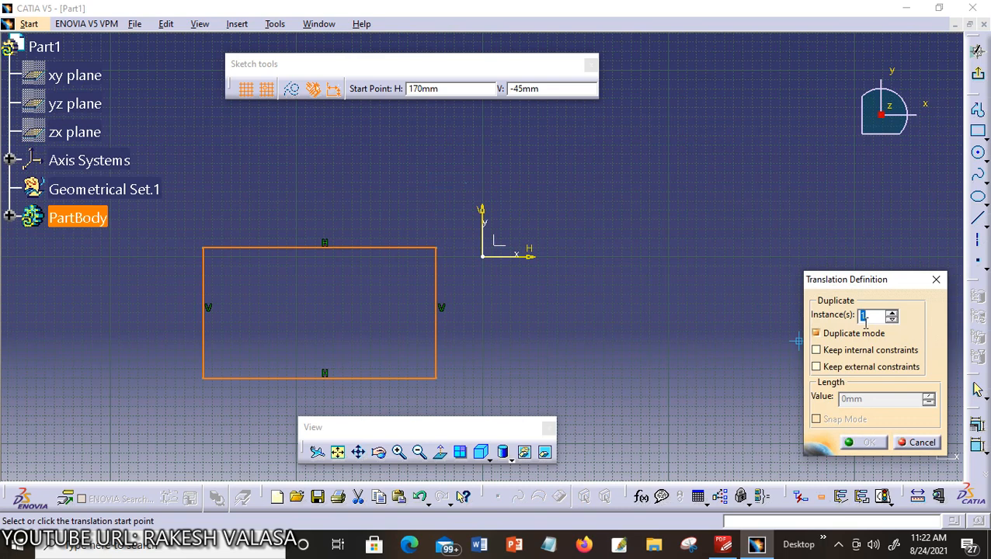
text(5)
key(BackSpace)
text(4)
click(203, 378)
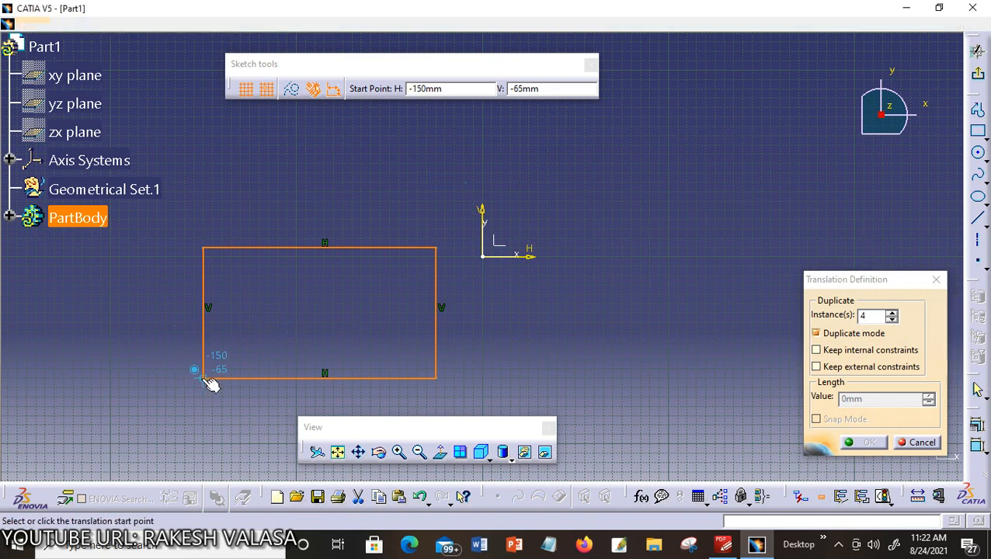
click(539, 379)
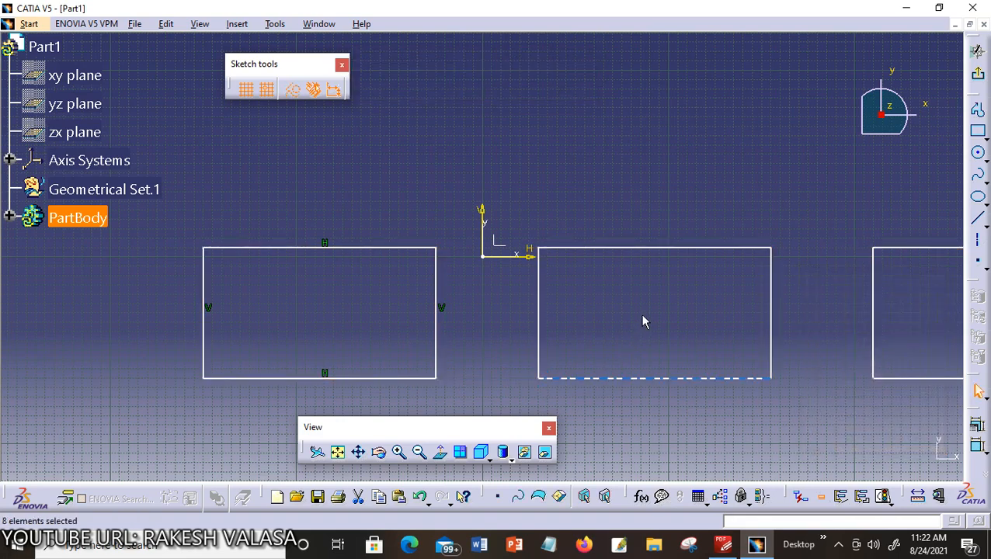
middle_drag(704, 303, 396, 322)
mouse_move(671, 320)
middle_down()
mouse_move(243, 310)
mouse_move(815, 289)
middle_up()
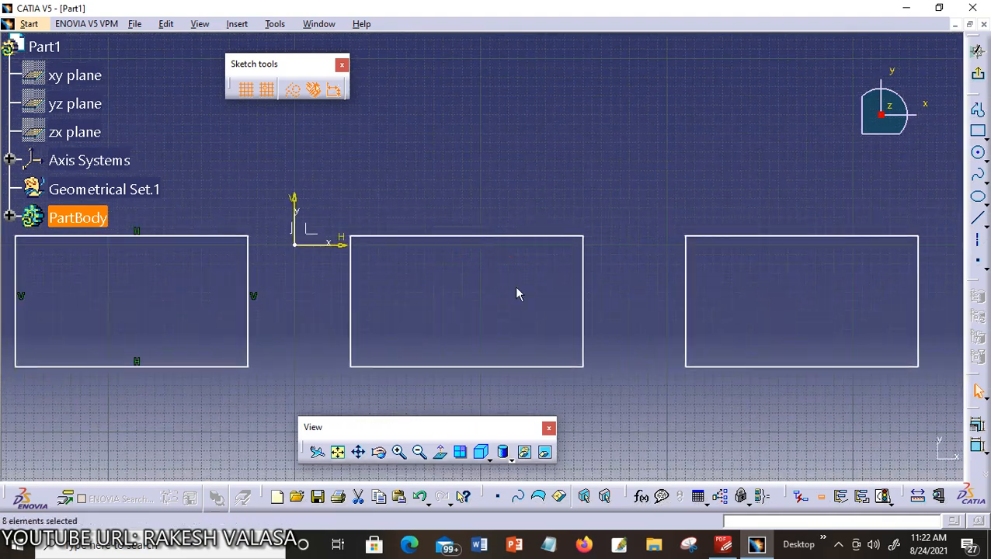
mouse_move(283, 301)
middle_down()
mouse_move(519, 295)
mouse_move(503, 291)
middle_up()
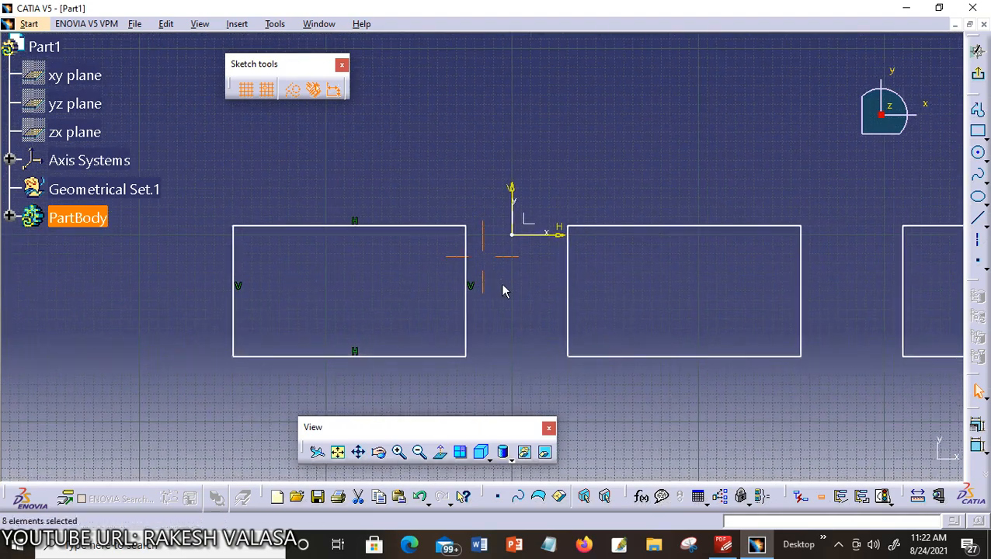
click(237, 24)
mouse_move(261, 99)
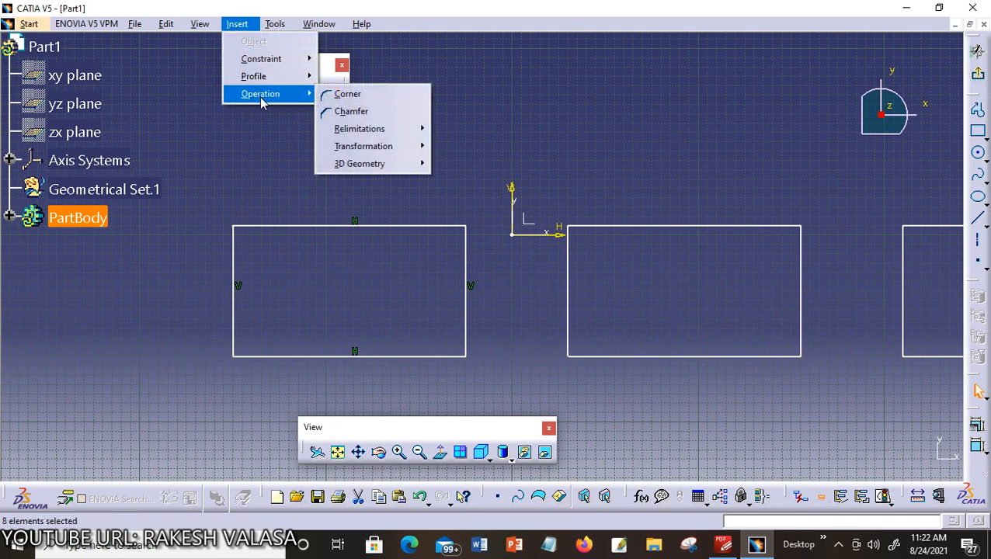
click(345, 94)
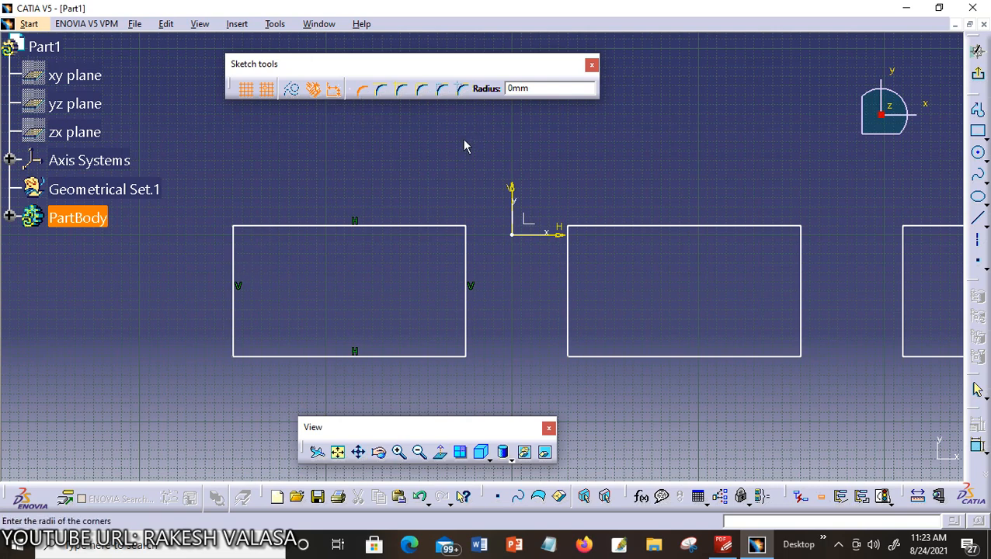
key(Escape)
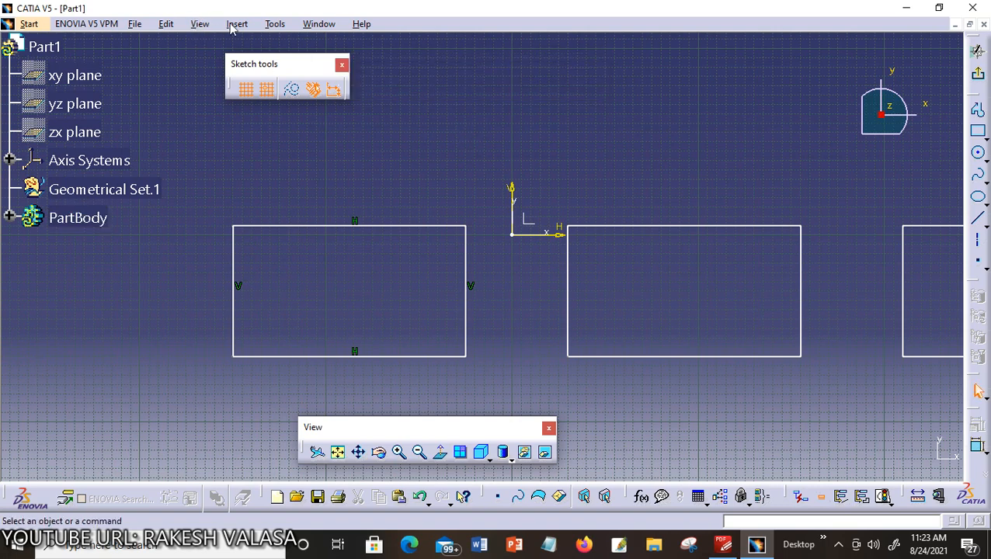
Round the upper-left corner of the original rectangle with a Corner of about 41 mm radius, trimming both edges
click(235, 25)
mouse_move(260, 94)
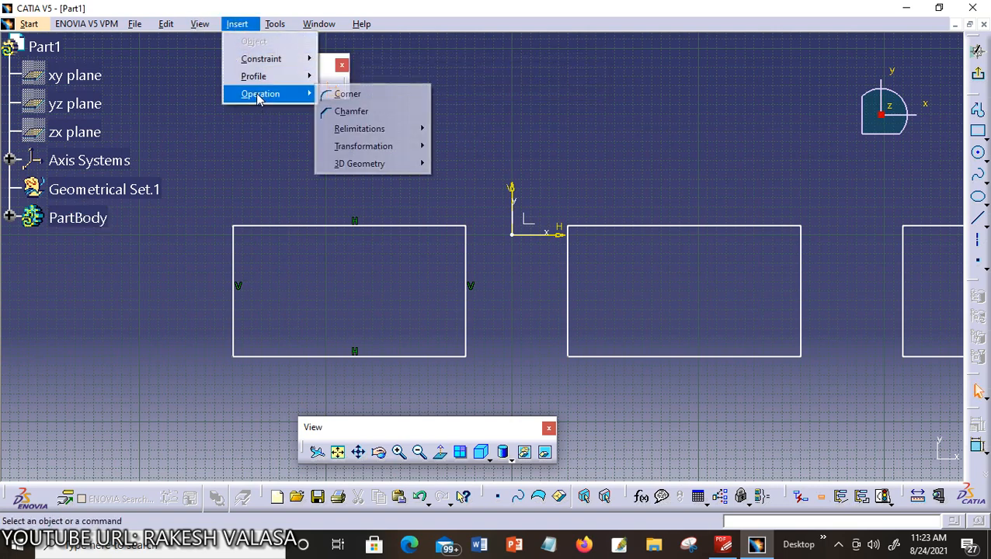
click(341, 94)
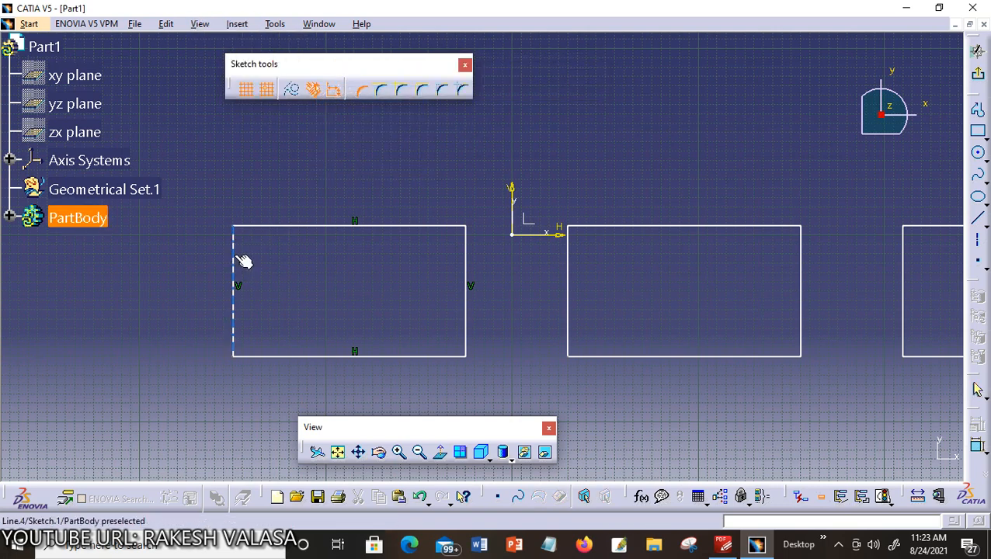
click(243, 260)
click(261, 227)
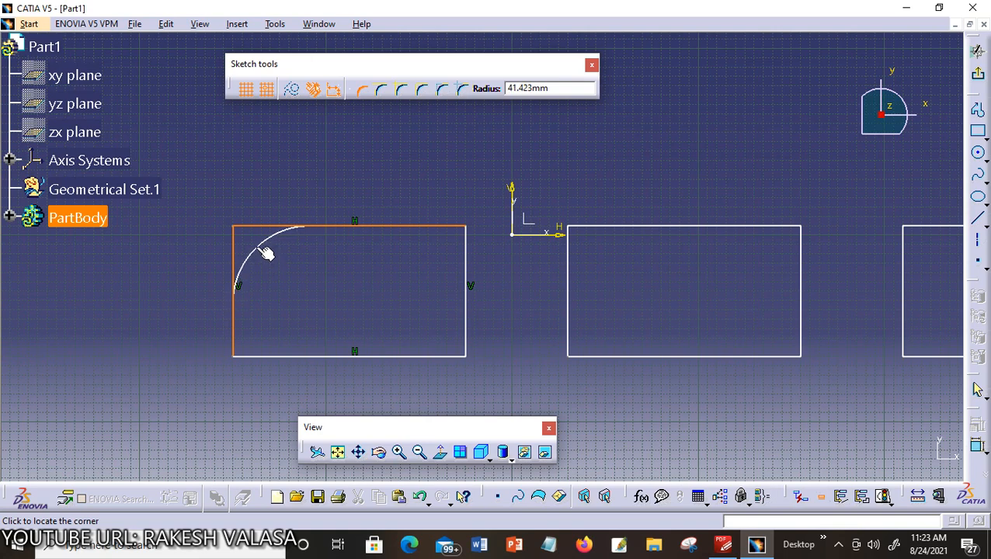
click(266, 253)
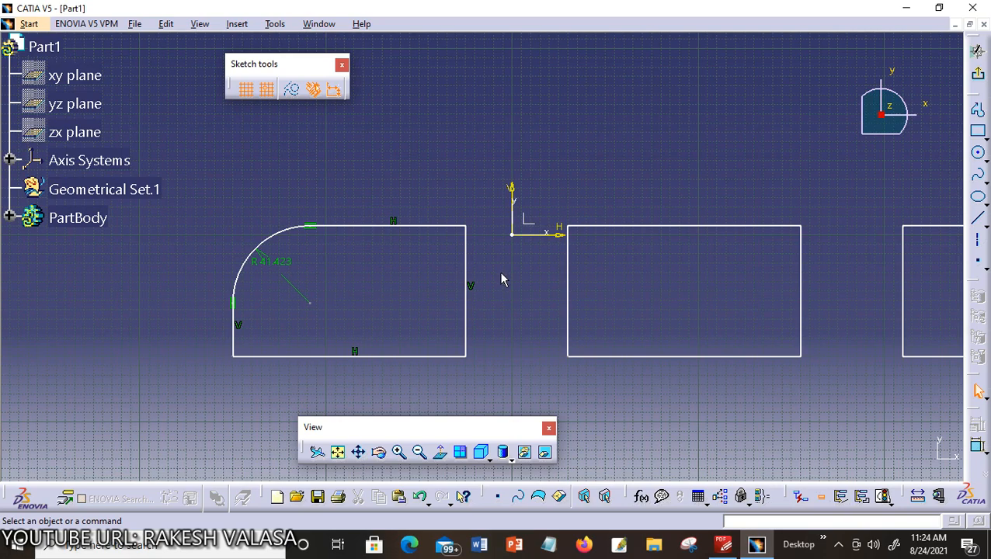
Add a Corner of about 40 mm radius at the second rectangle's upper-left corner using Trim First Element, picking the vertical edge first
middle_drag(504, 280, 408, 281)
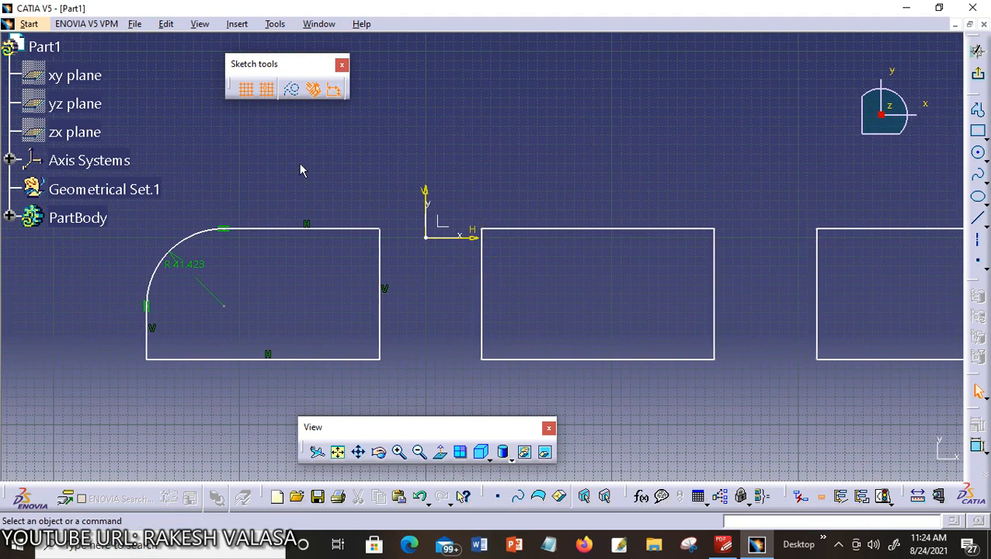
click(238, 24)
mouse_move(256, 94)
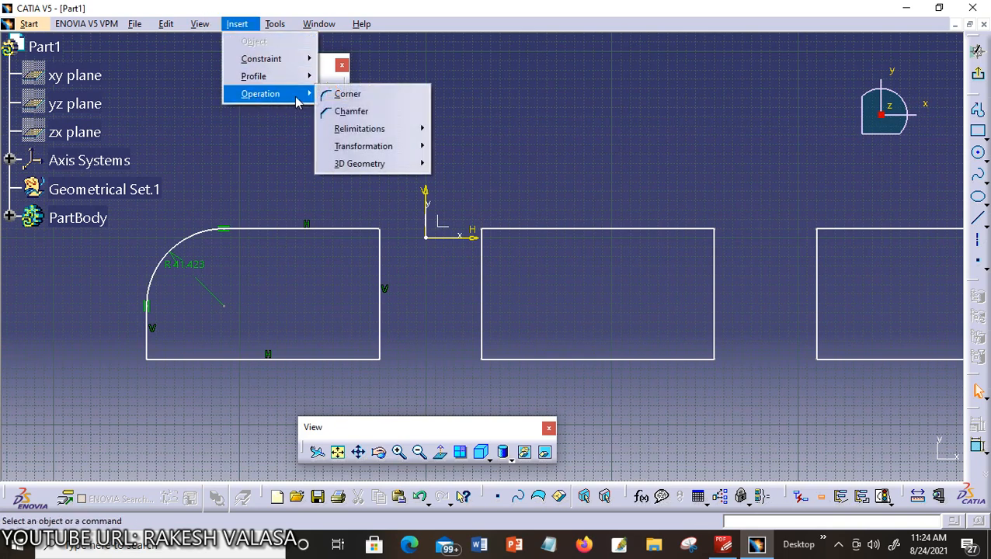
click(349, 94)
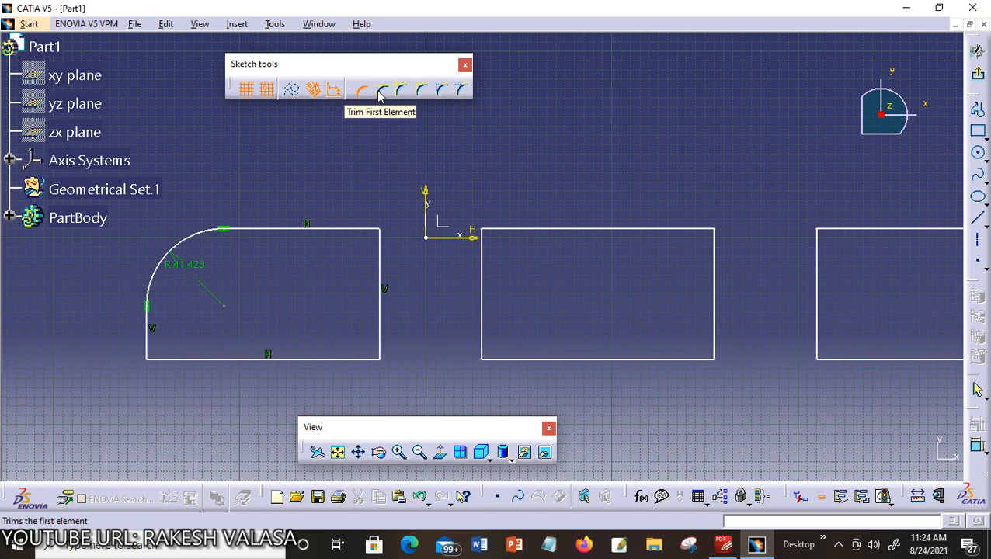
click(379, 93)
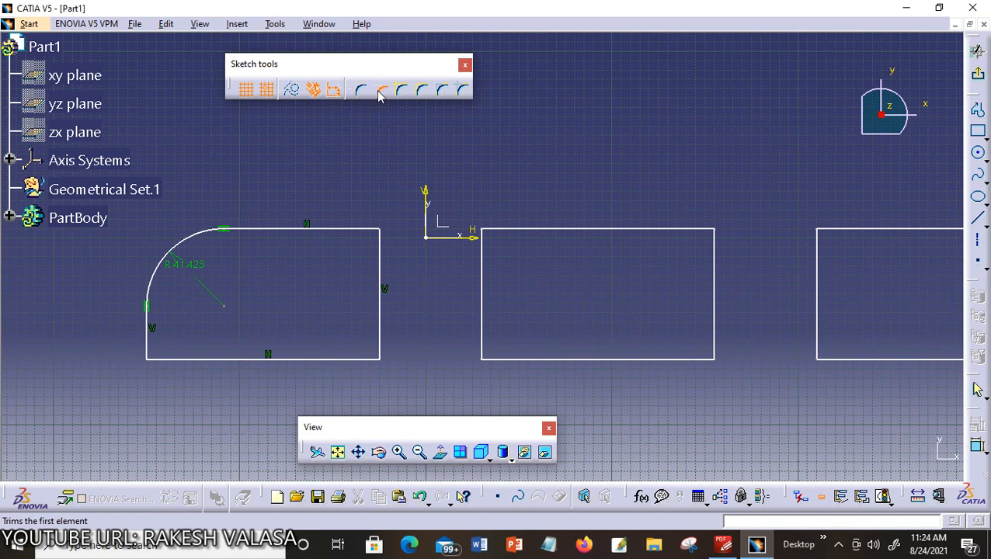
click(483, 275)
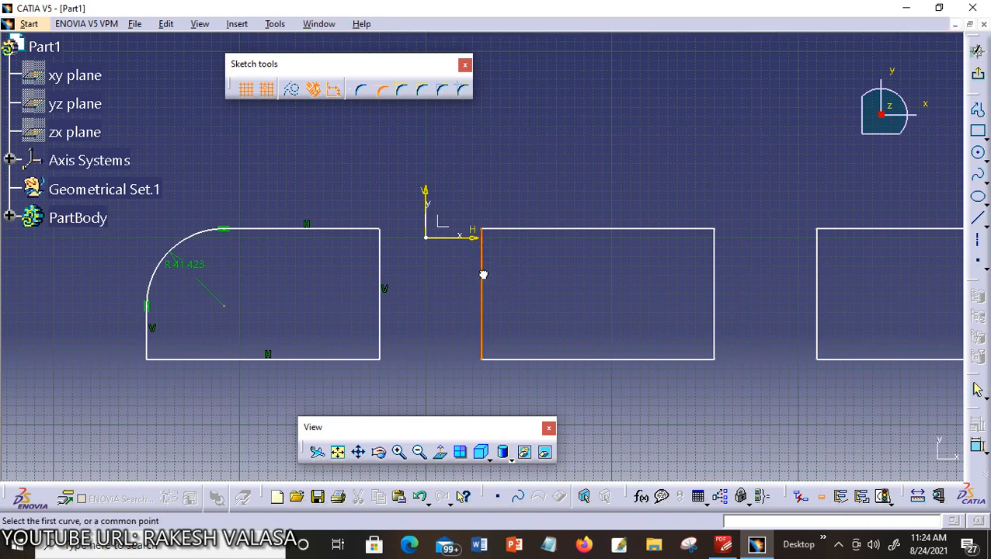
click(514, 233)
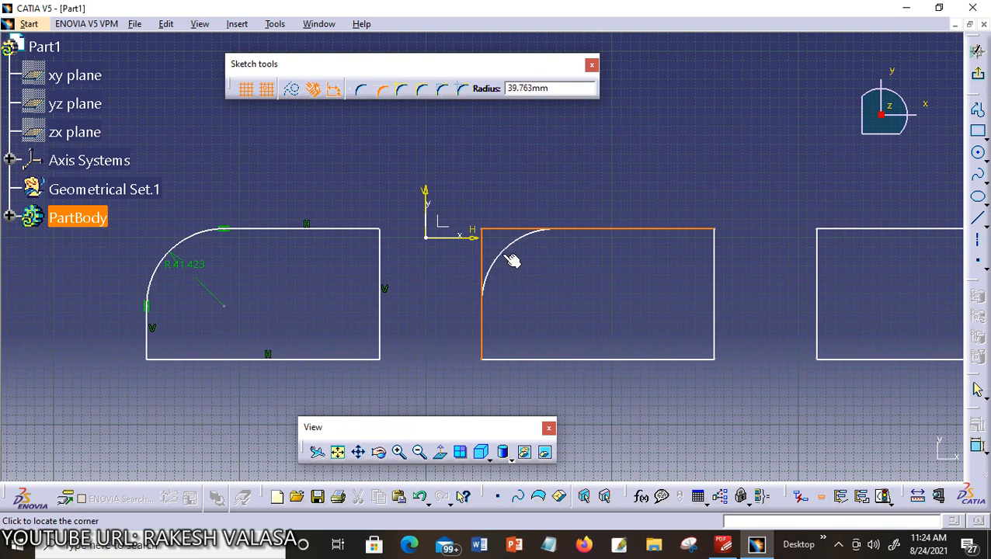
click(512, 261)
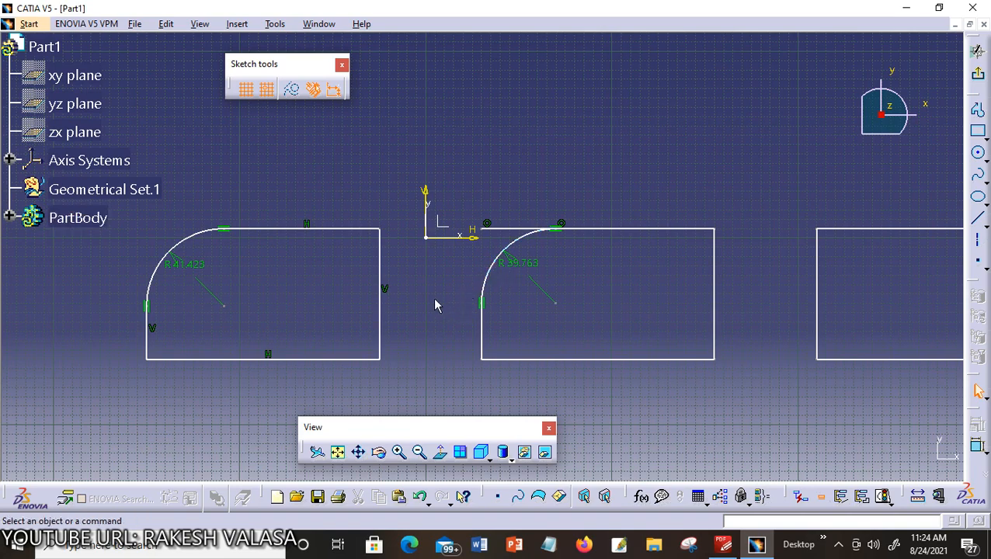
Sketch a vertical line from about H -75, V -90 mm below the first rectangle and cross it with a horizontal line about 80 mm long
middle_drag(507, 161, 524, 93)
mouse_move(472, 308)
middle_down()
mouse_move(456, 321)
mouse_move(458, 270)
mouse_move(462, 257)
mouse_move(481, 257)
middle_up()
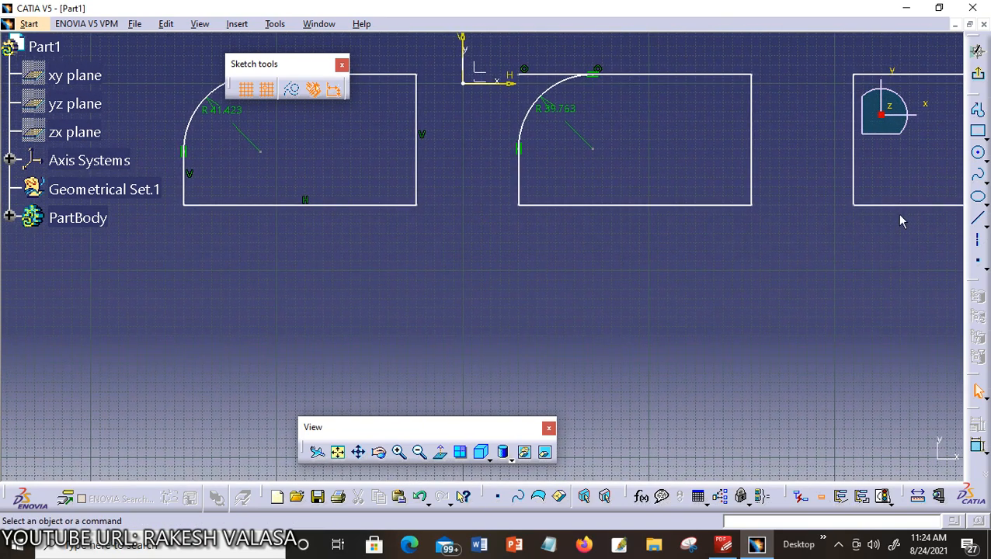
click(977, 220)
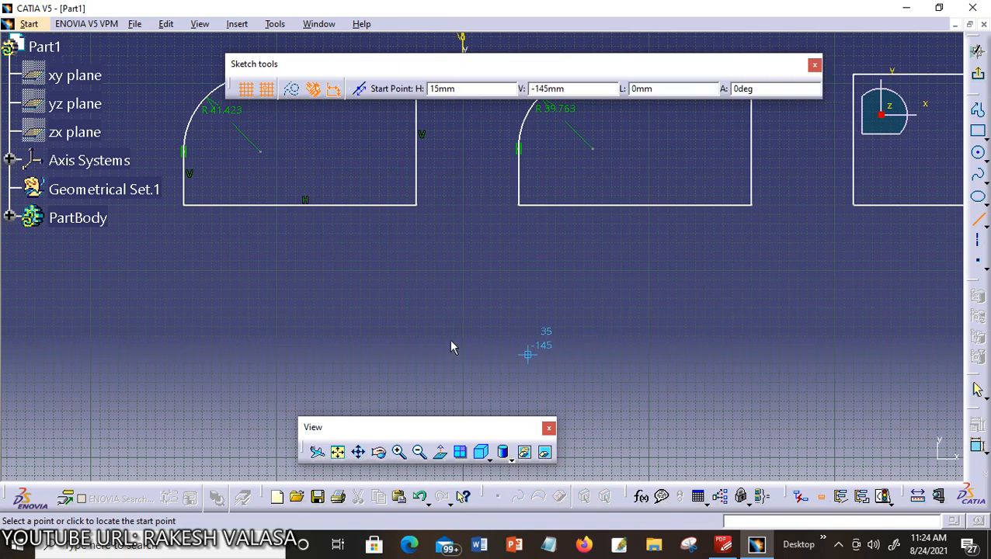
click(323, 253)
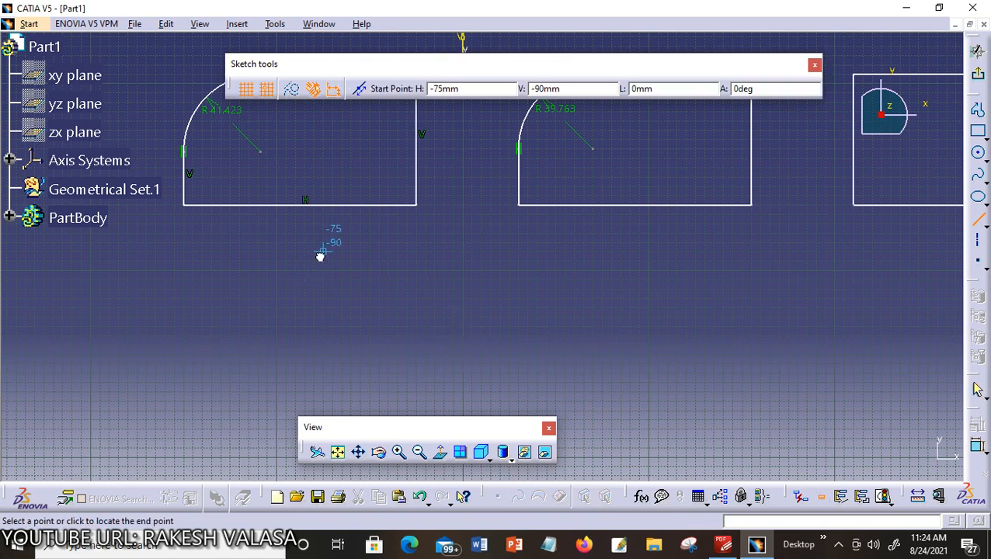
click(325, 393)
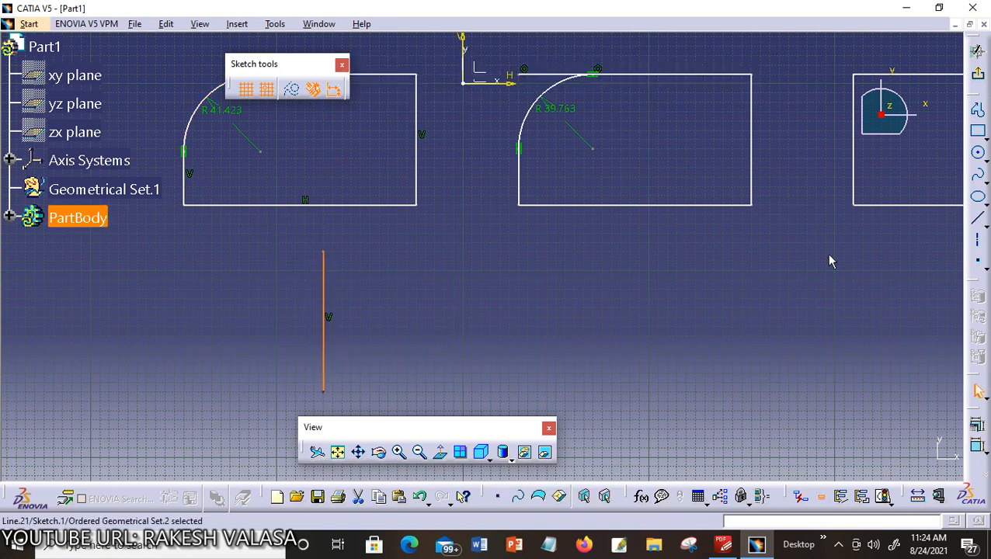
click(978, 221)
click(276, 289)
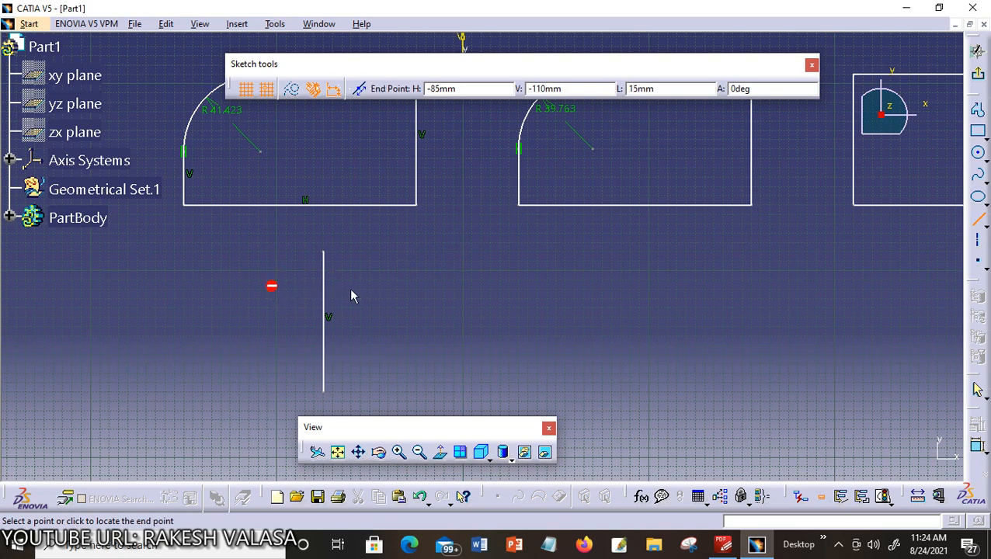
click(431, 287)
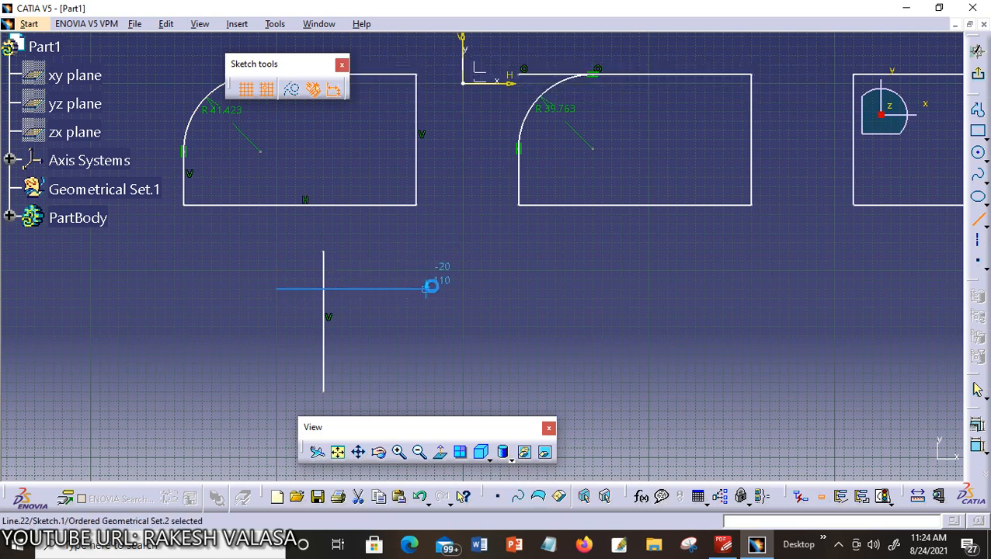
Add a Corner of about 52 mm radius with No Trim in the lower-right quadrant of the crossing lines
click(237, 24)
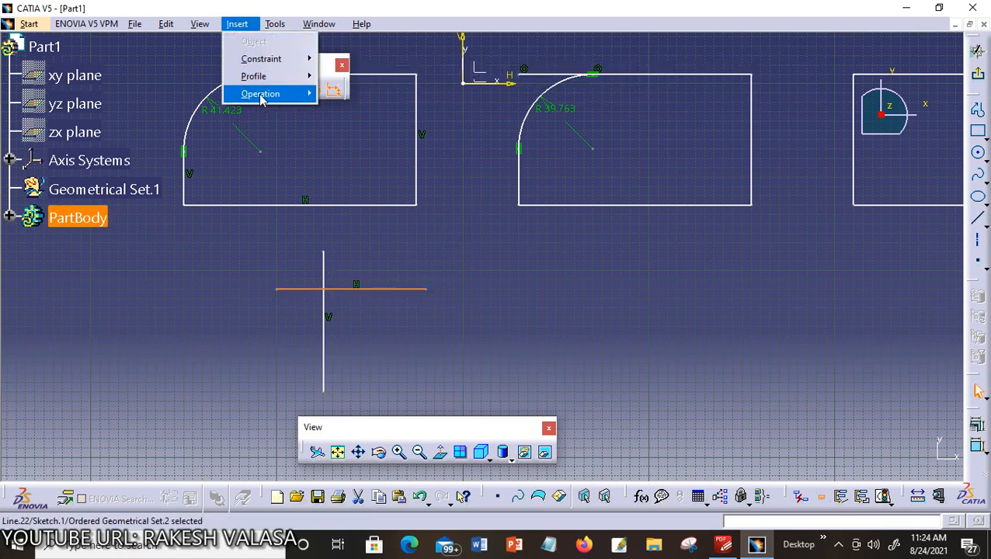
mouse_move(260, 93)
click(346, 93)
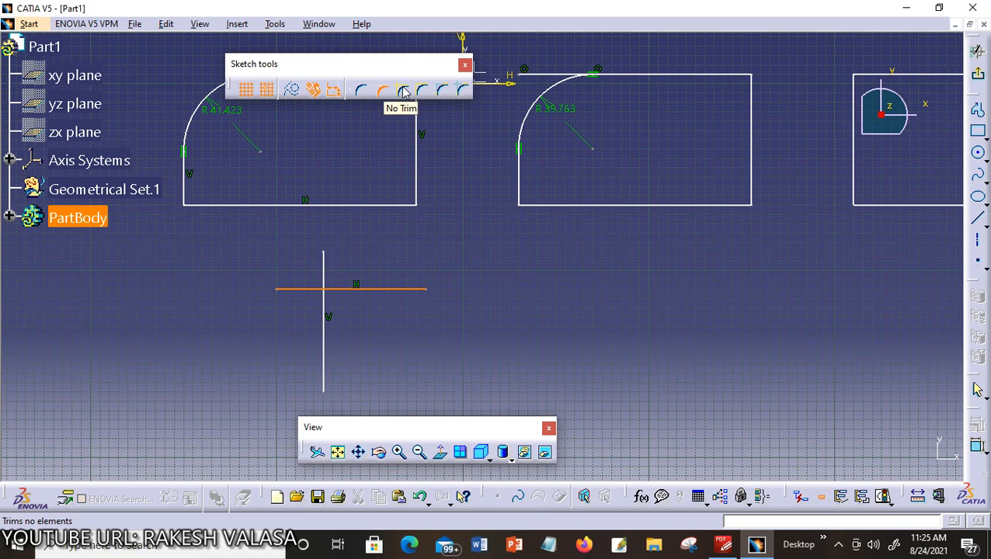
click(404, 92)
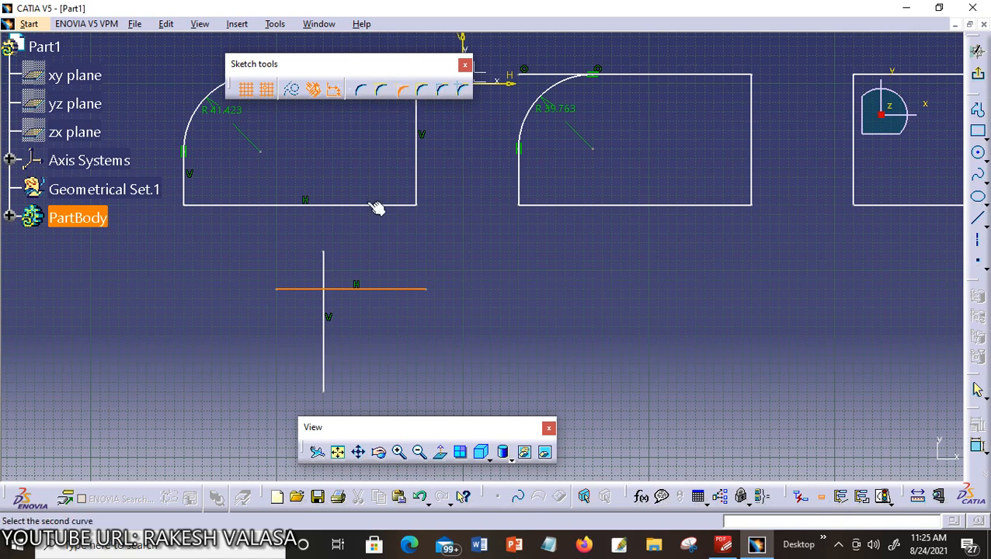
click(327, 326)
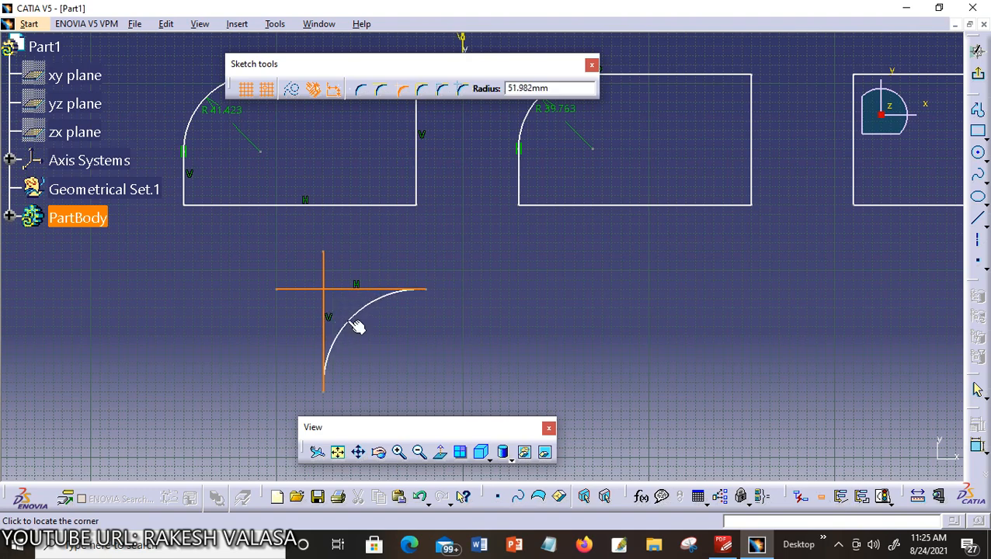
click(355, 326)
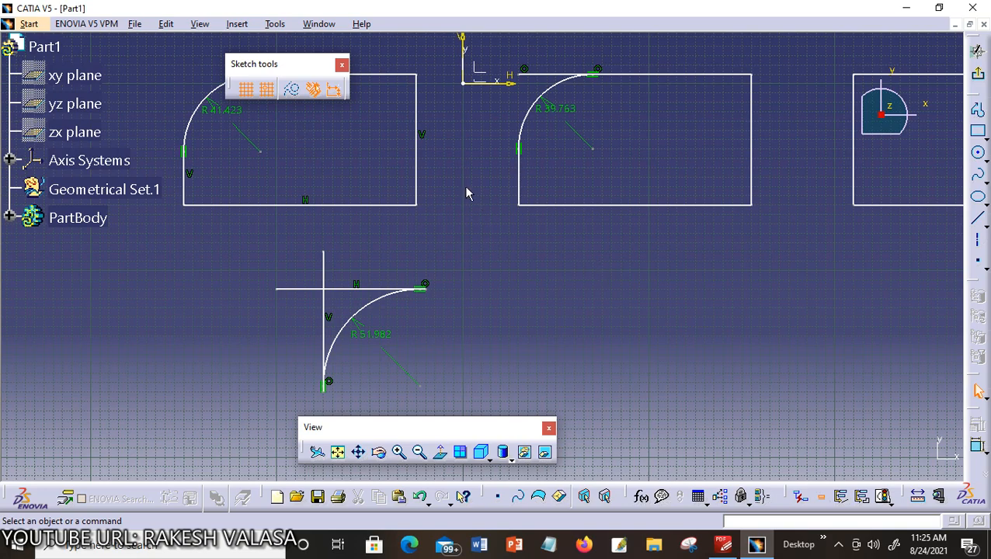
Add a Corner of about 45 mm radius at the third rectangle's upper-left corner using Standard Lines Trim
middle_drag(798, 257, 493, 348)
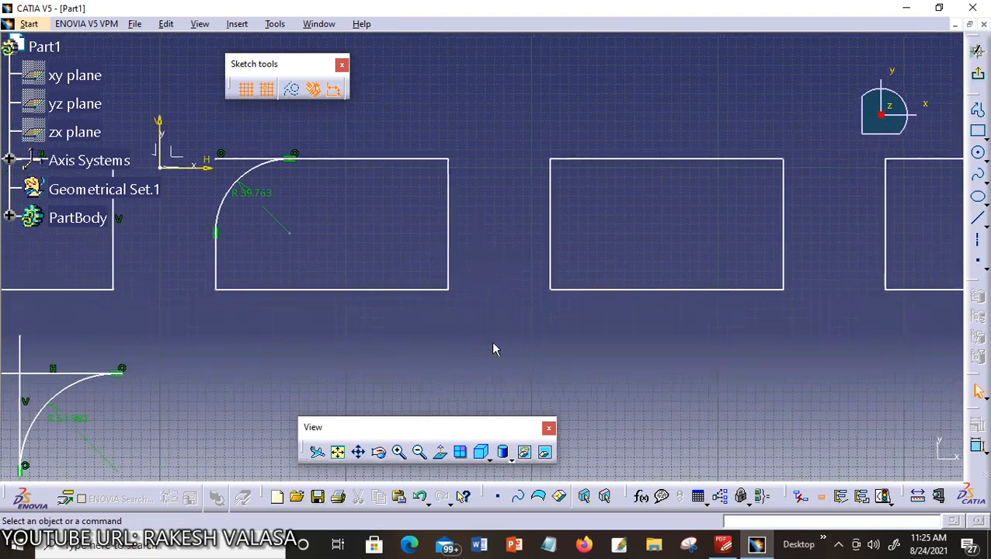
click(237, 24)
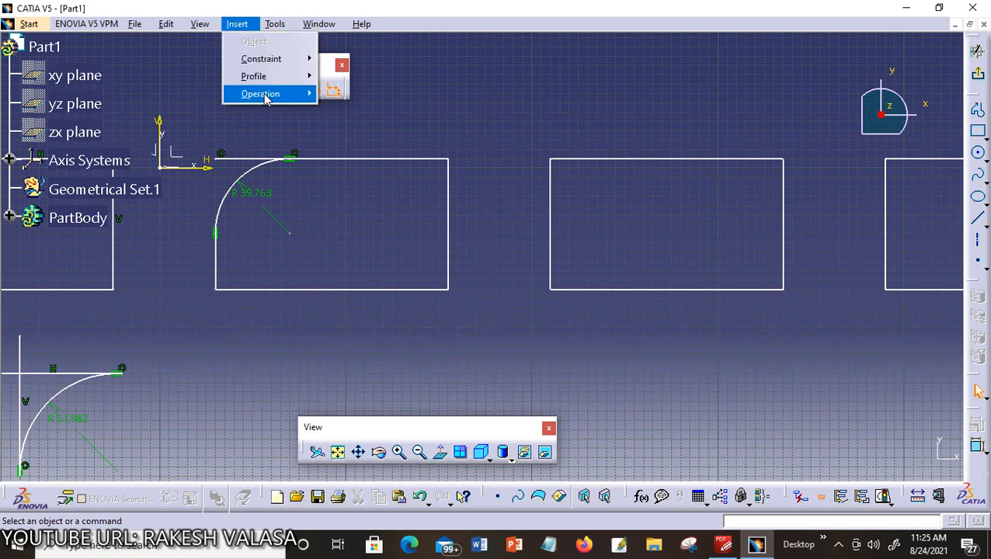
mouse_move(269, 94)
click(347, 94)
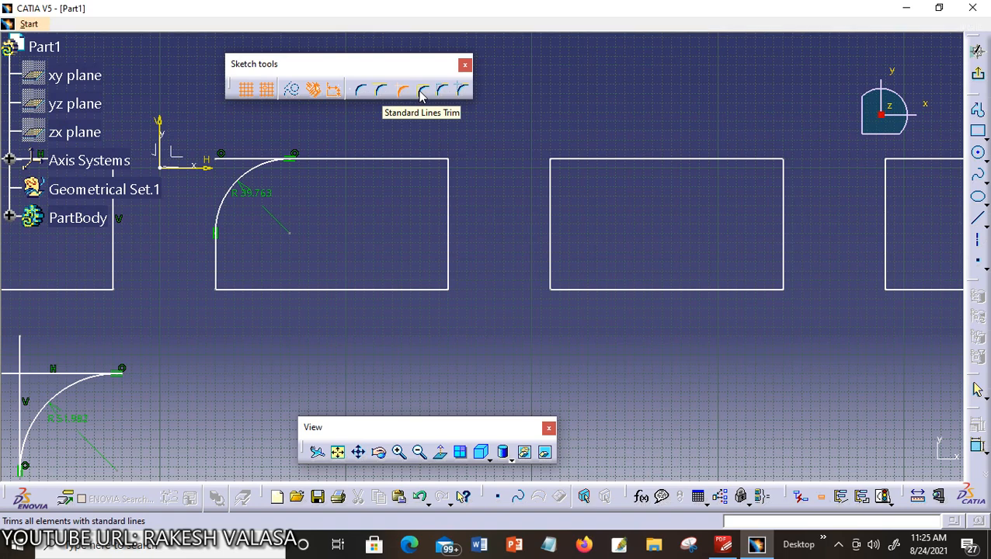
click(422, 92)
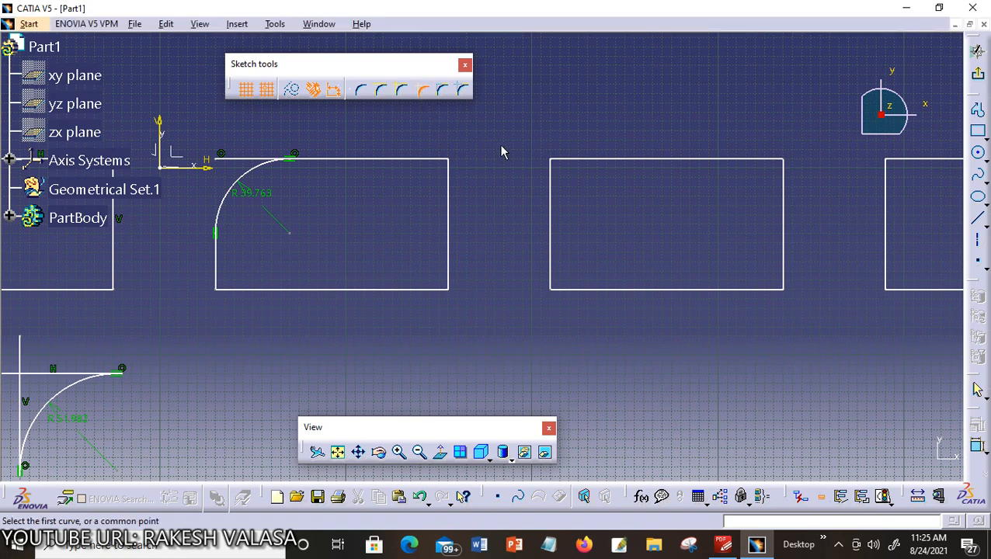
click(552, 202)
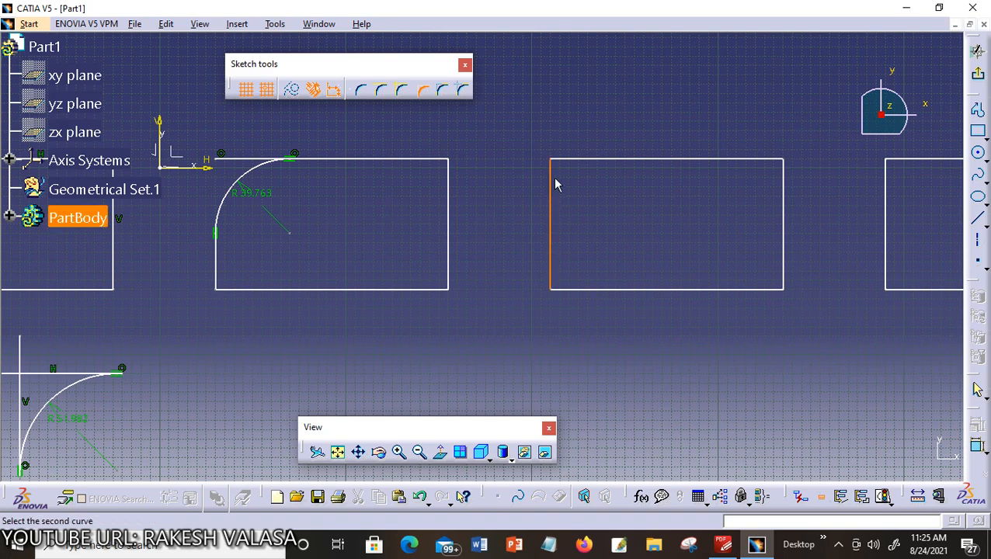
click(584, 161)
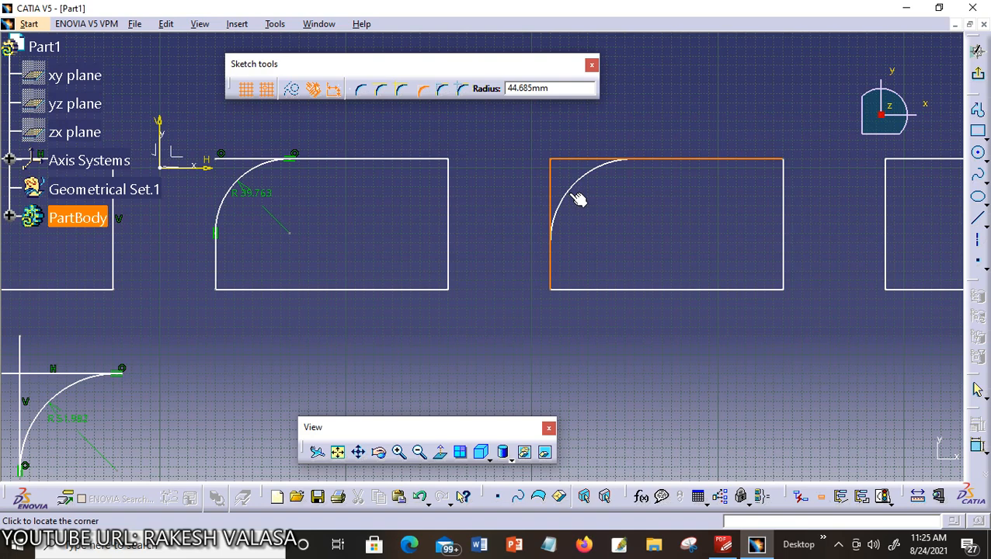
click(579, 199)
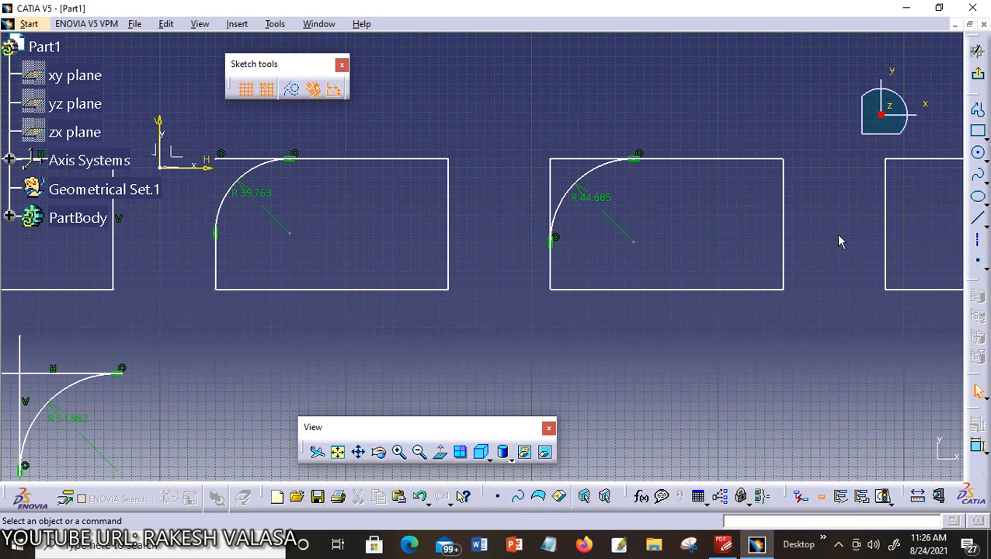
Add a Corner of about 45 mm radius at the fourth rectangle's upper-left corner using Construction Lines Trim
middle_drag(836, 235, 722, 261)
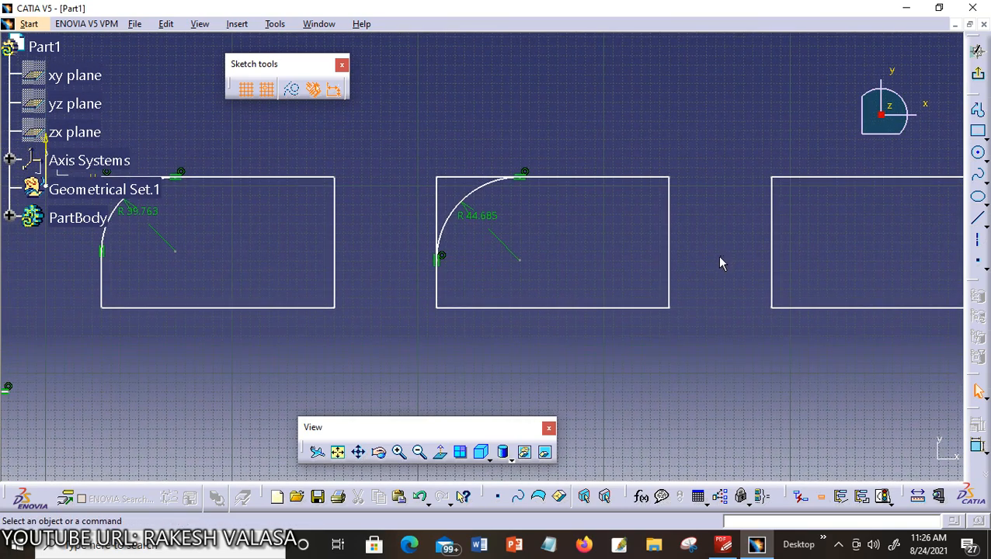
middle_drag(721, 261, 609, 273)
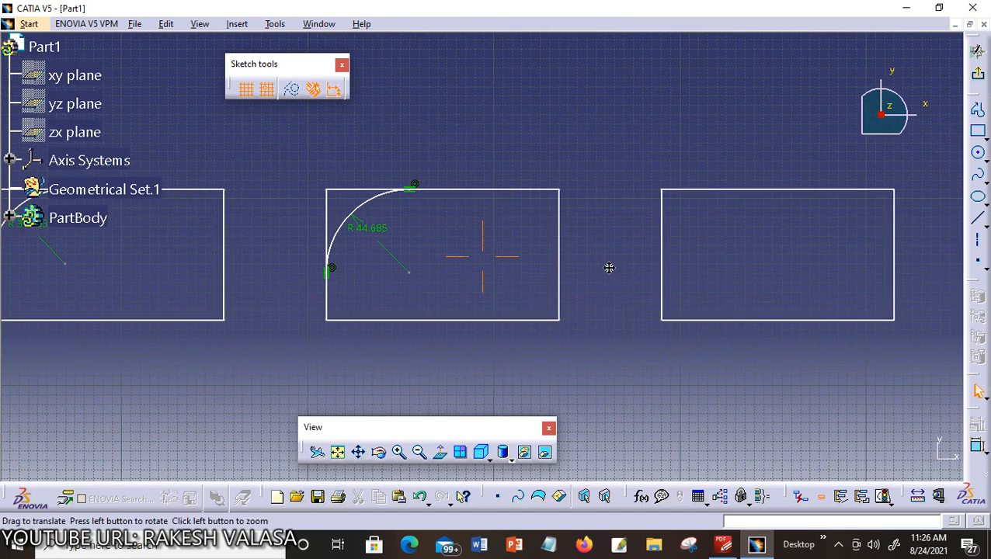
click(237, 24)
mouse_move(259, 94)
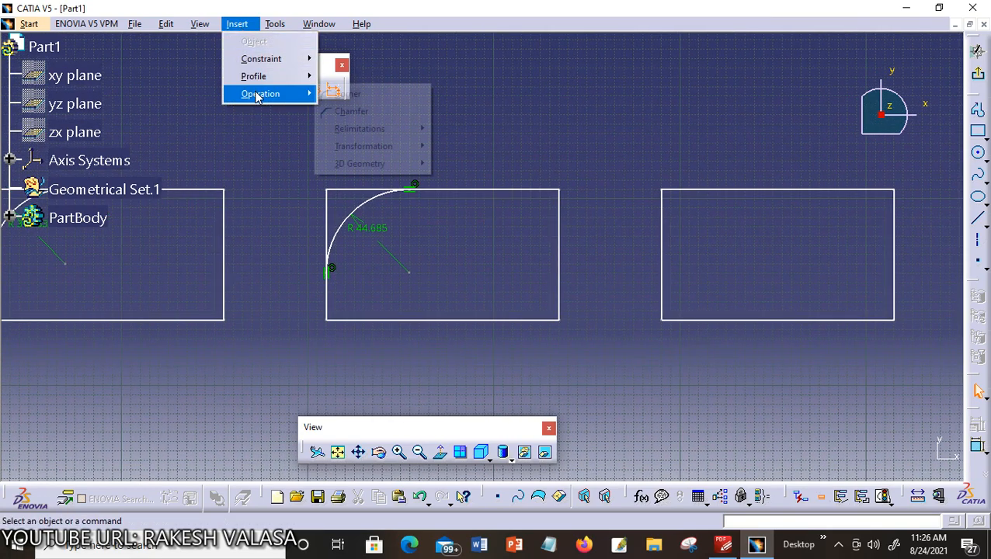
click(346, 95)
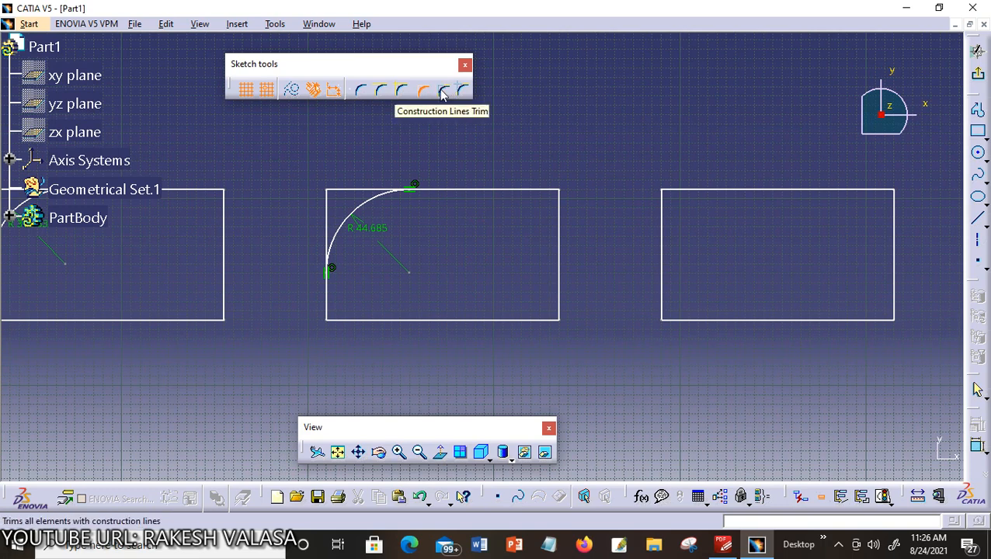
click(442, 93)
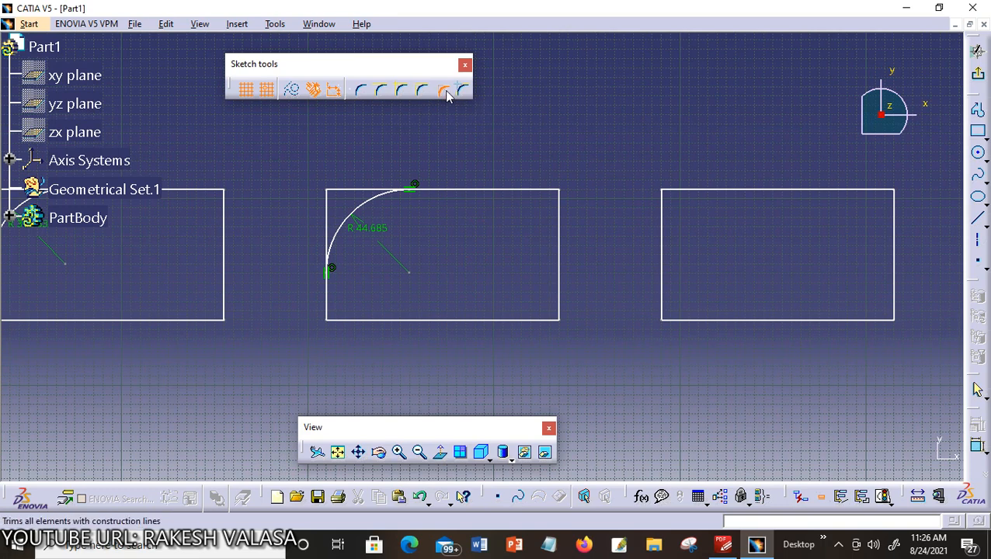
click(694, 194)
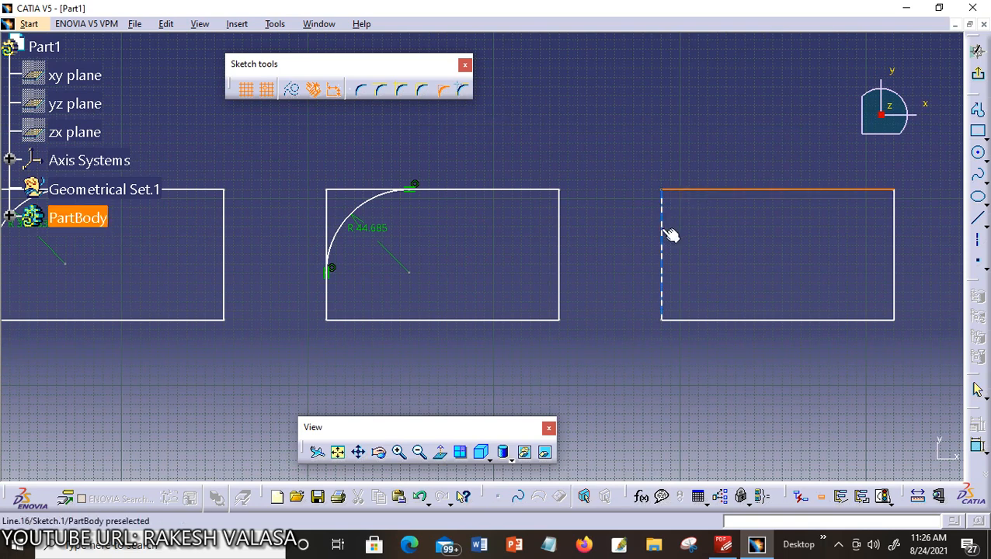
click(666, 233)
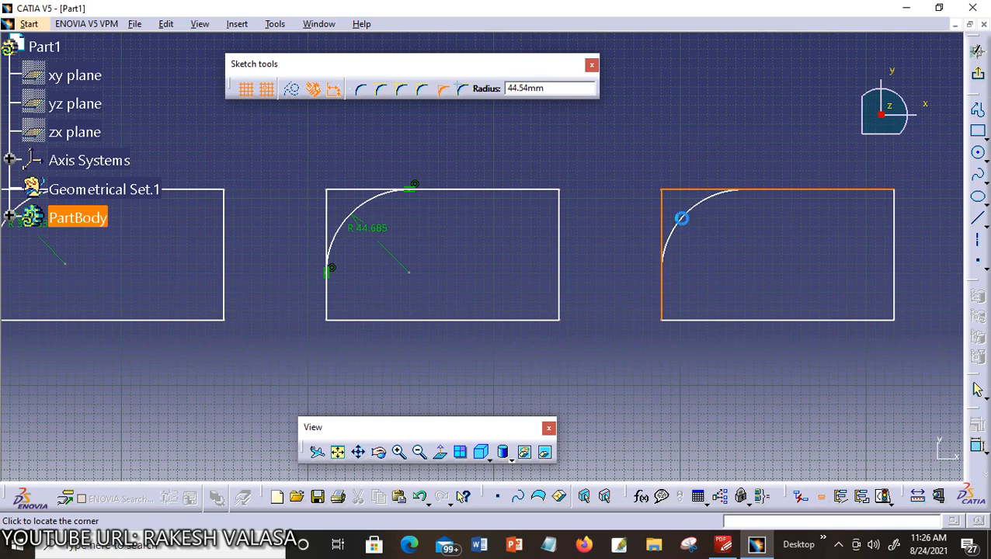
click(682, 217)
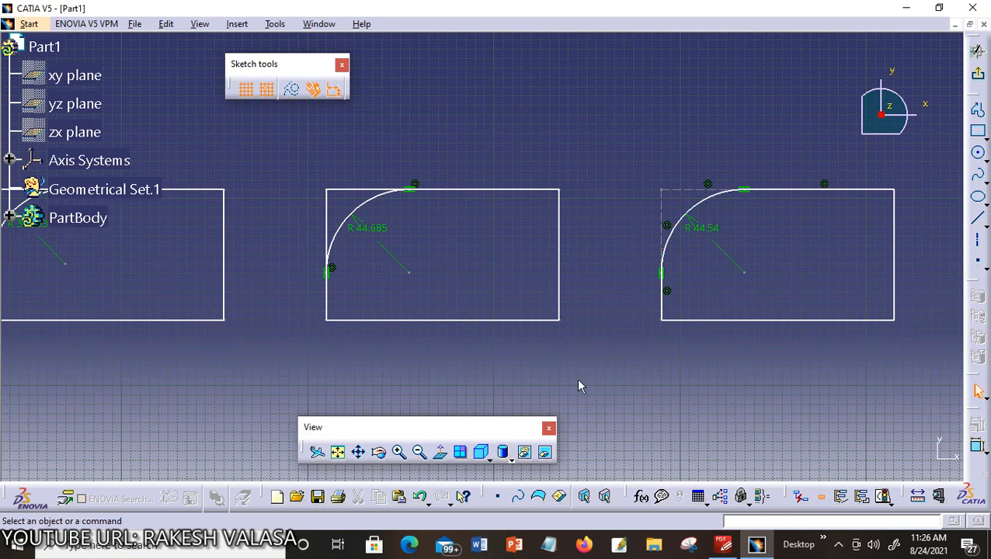
Sketch a vertical line down from about H 55, V -95 mm below the second rectangle, crossed by a horizontal line starting at about H 25, V -120 mm
middle_drag(597, 346, 654, 204)
mouse_move(427, 285)
middle_down()
mouse_move(473, 256)
mouse_move(668, 204)
middle_up()
mouse_move(463, 258)
middle_down()
mouse_move(535, 285)
mouse_move(590, 289)
middle_up()
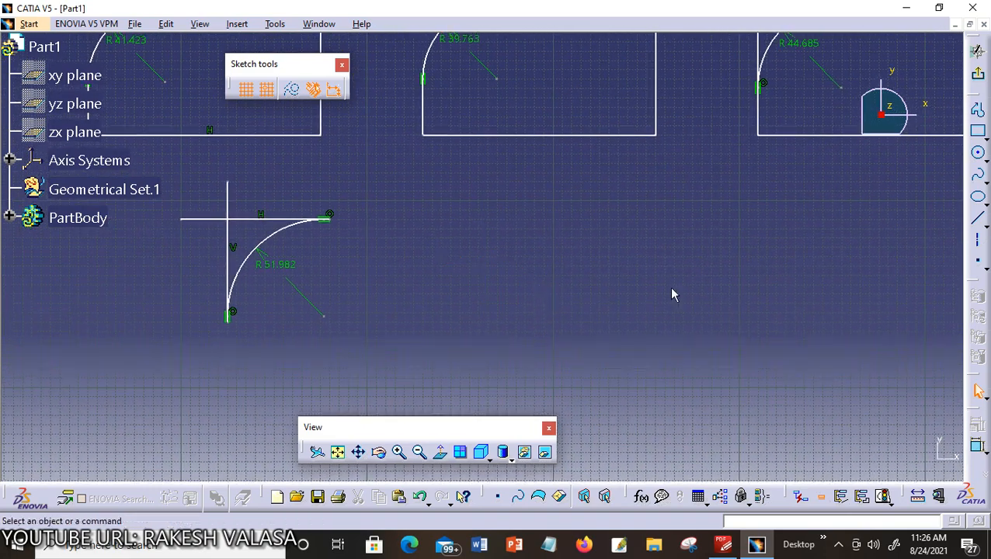
click(979, 224)
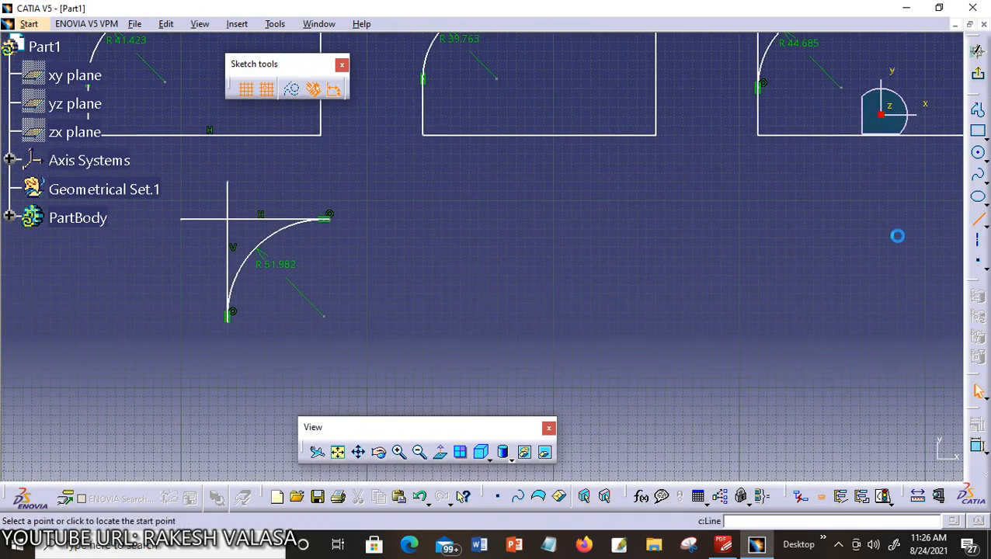
click(469, 192)
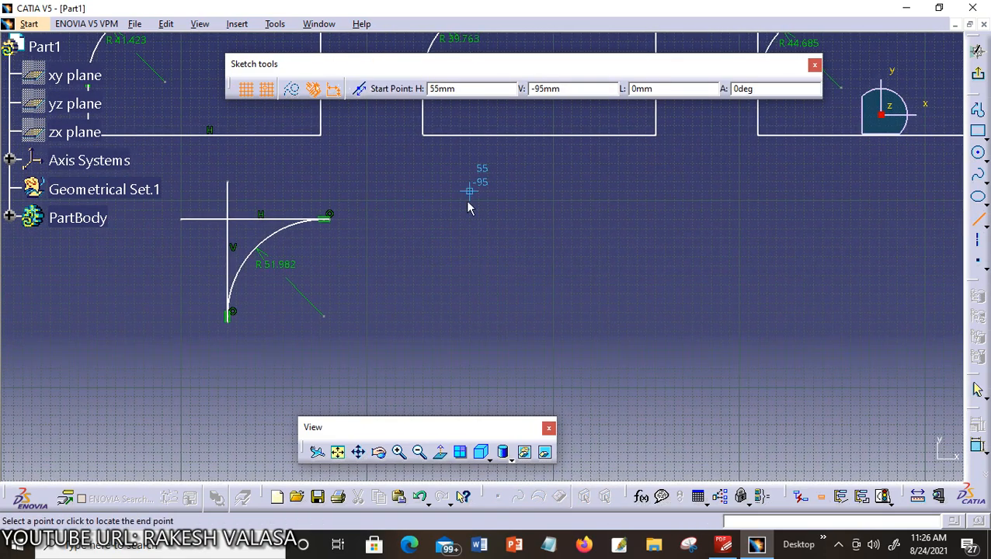
click(468, 341)
click(979, 223)
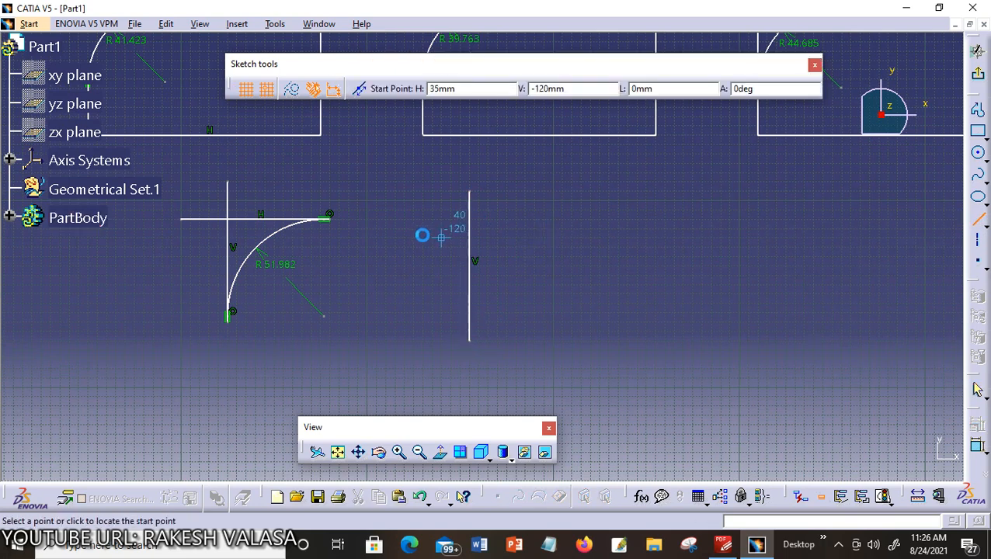
click(414, 238)
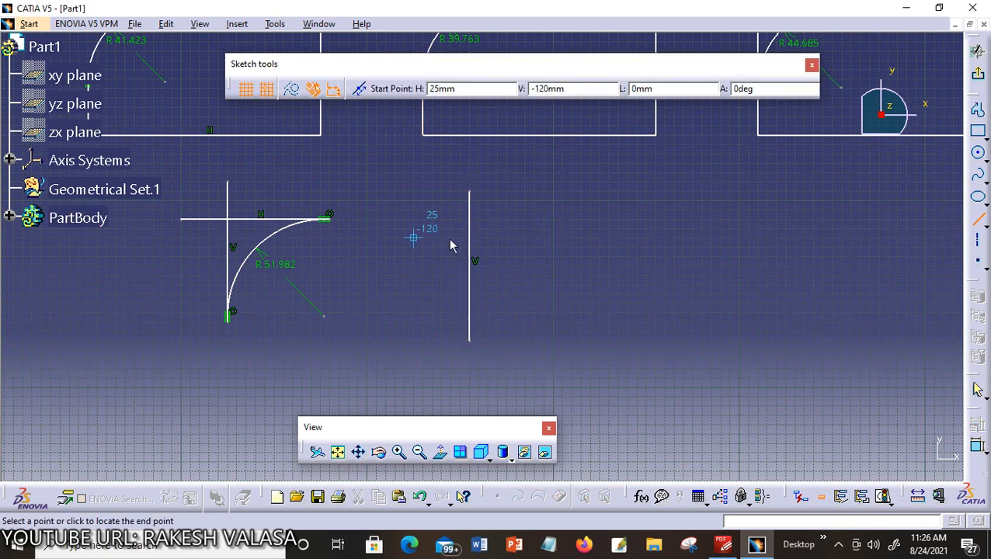
click(580, 238)
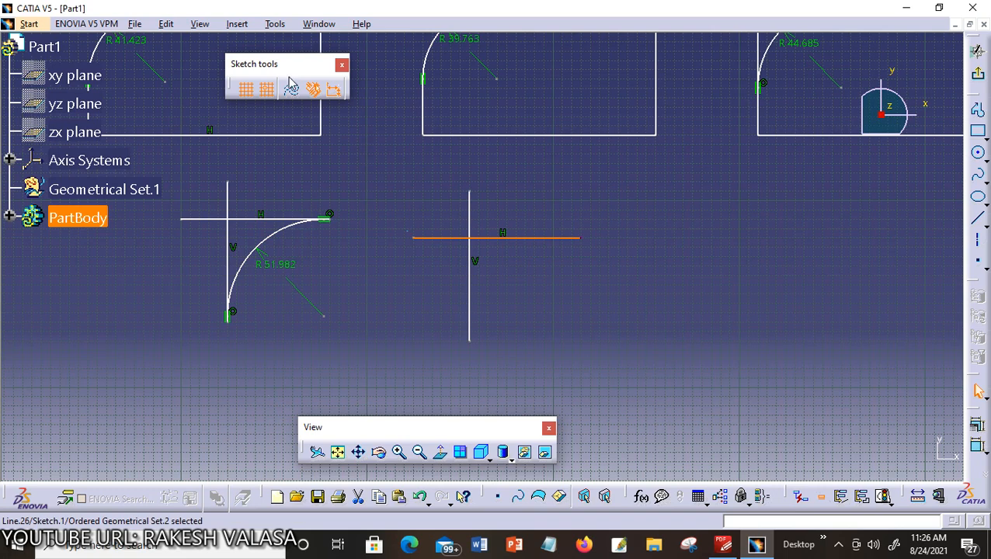
Add a Corner of about 37 mm radius in the lower-right quadrant of the new crossing lines using Construction Lines No Trim
click(240, 25)
mouse_move(264, 94)
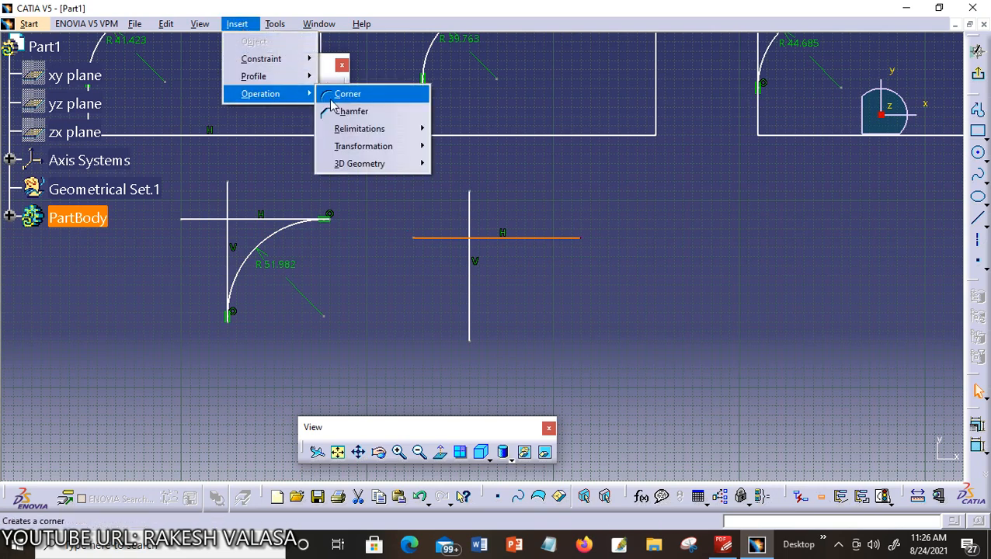
click(336, 96)
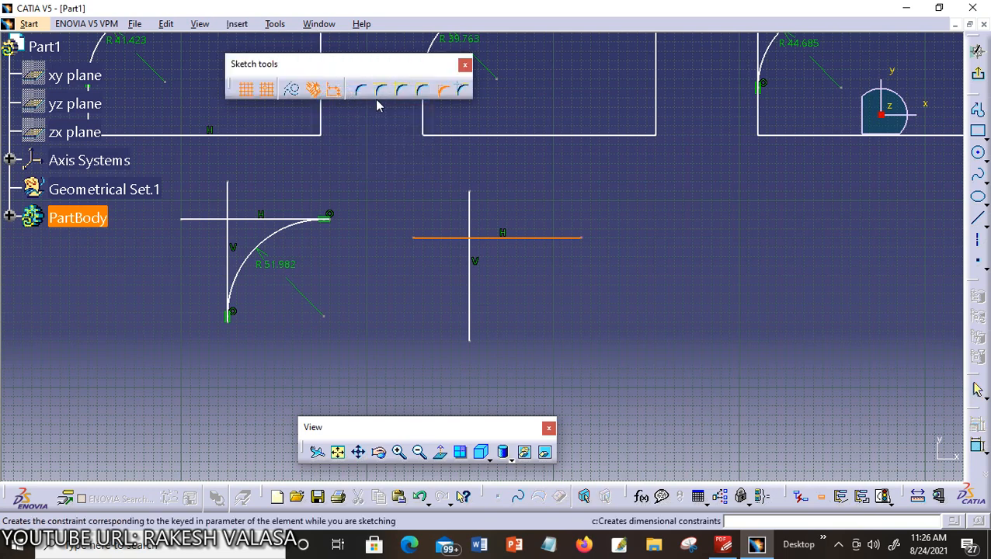
click(463, 92)
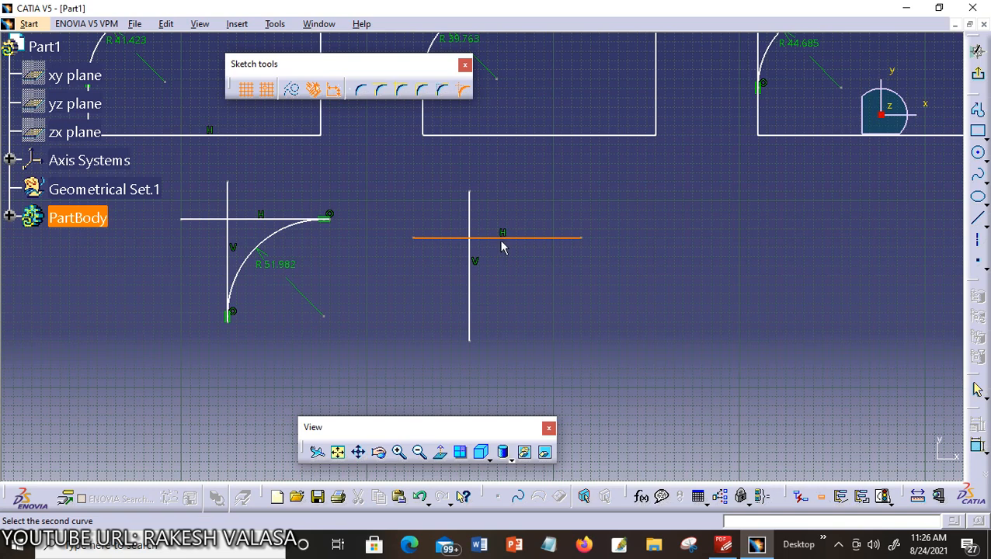
click(470, 276)
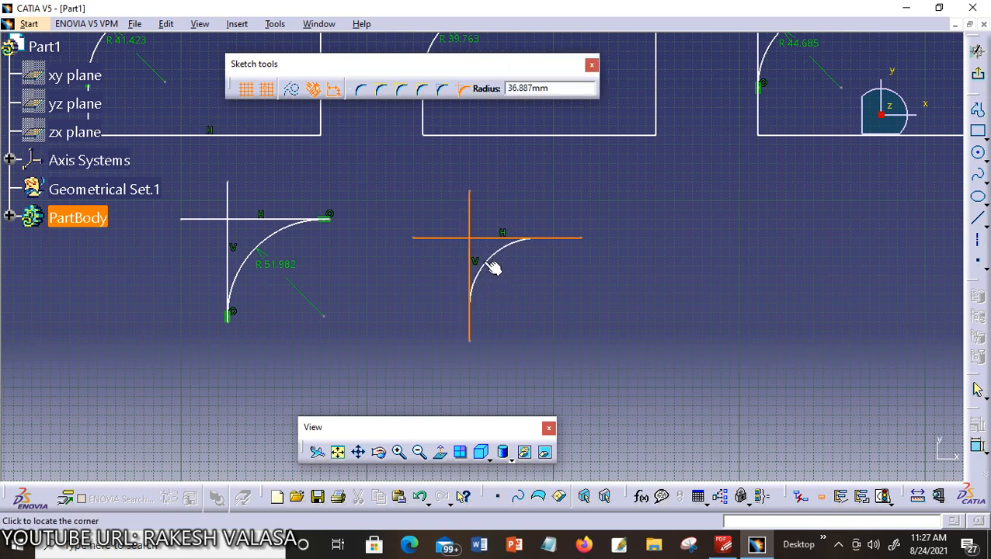
click(493, 268)
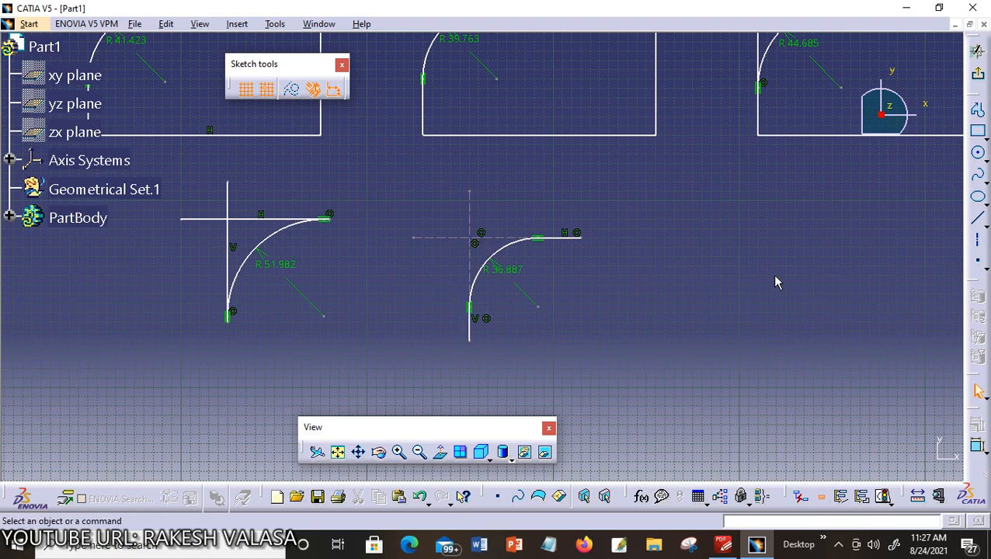
Compare the construction-line corner on the fourth rectangle with the one on the second pair of crossing lines
mouse_move(819, 246)
middle_down()
mouse_move(478, 352)
mouse_move(834, 305)
mouse_move(601, 374)
middle_up()
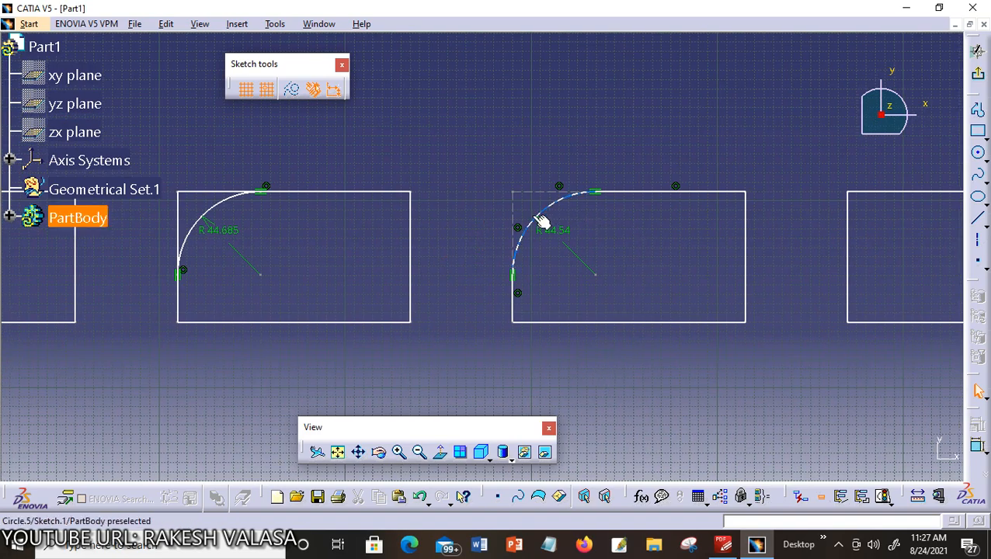
middle_drag(446, 334, 600, 190)
middle_drag(417, 316, 628, 241)
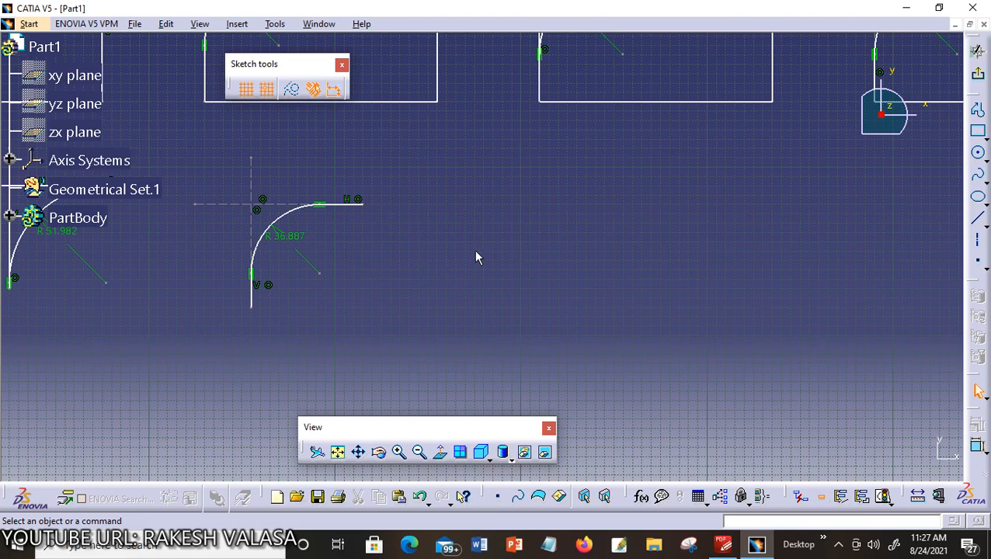
mouse_move(679, 265)
middle_down()
mouse_move(497, 307)
mouse_move(509, 276)
middle_up()
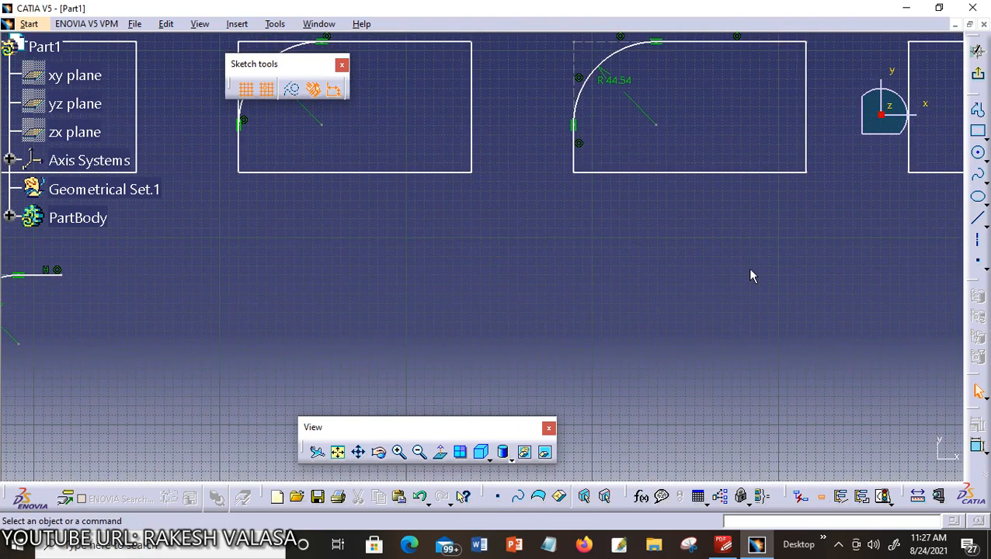
mouse_move(752, 276)
middle_down()
mouse_move(595, 313)
mouse_move(497, 355)
middle_up()
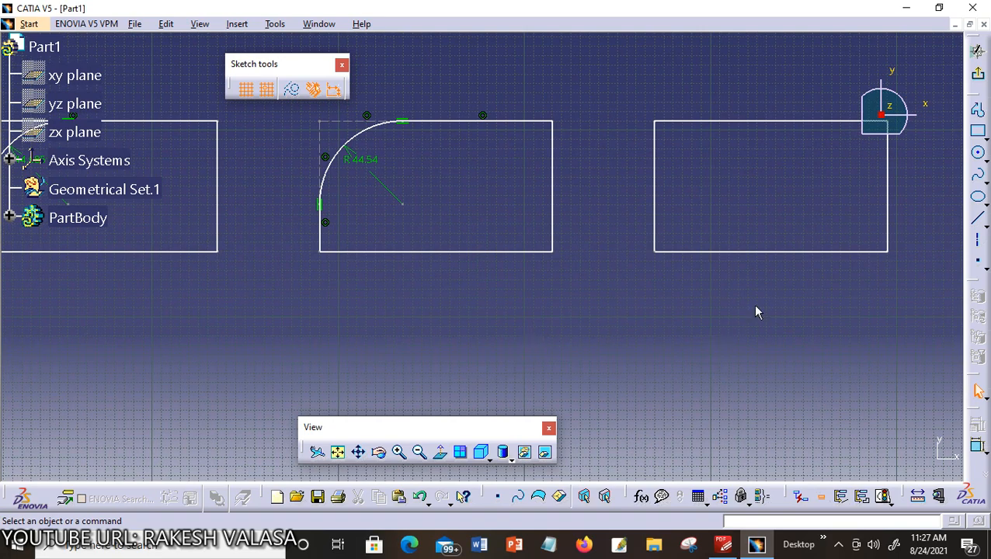
Add 15 mm Corners to all four vertices of the fifth rectangle at once using Trim All Elements
middle_drag(757, 311, 651, 334)
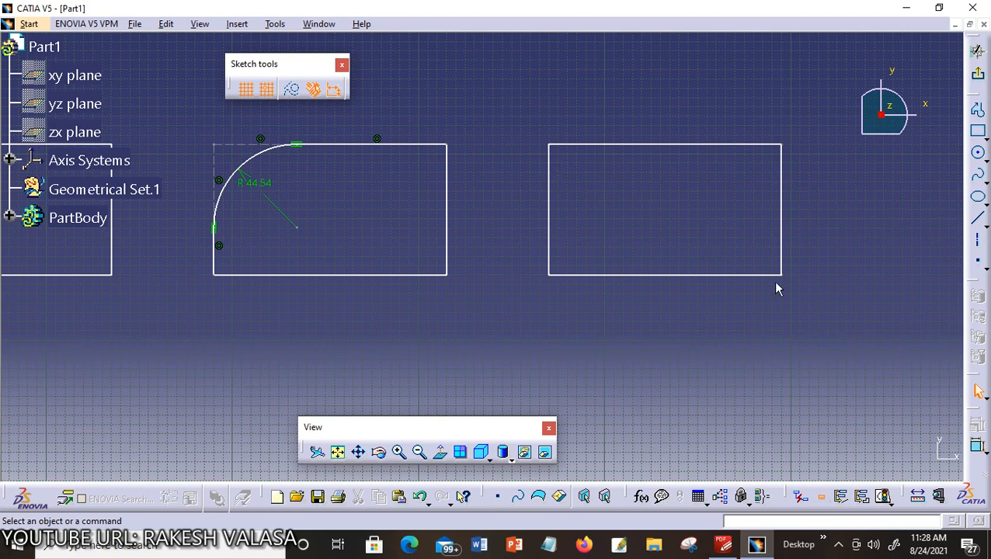
click(238, 24)
mouse_move(265, 94)
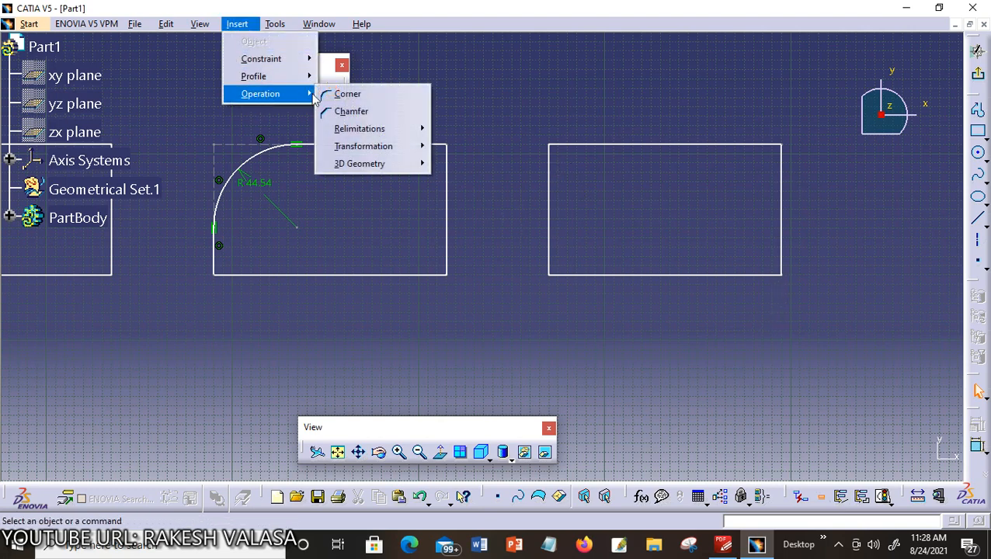
click(346, 93)
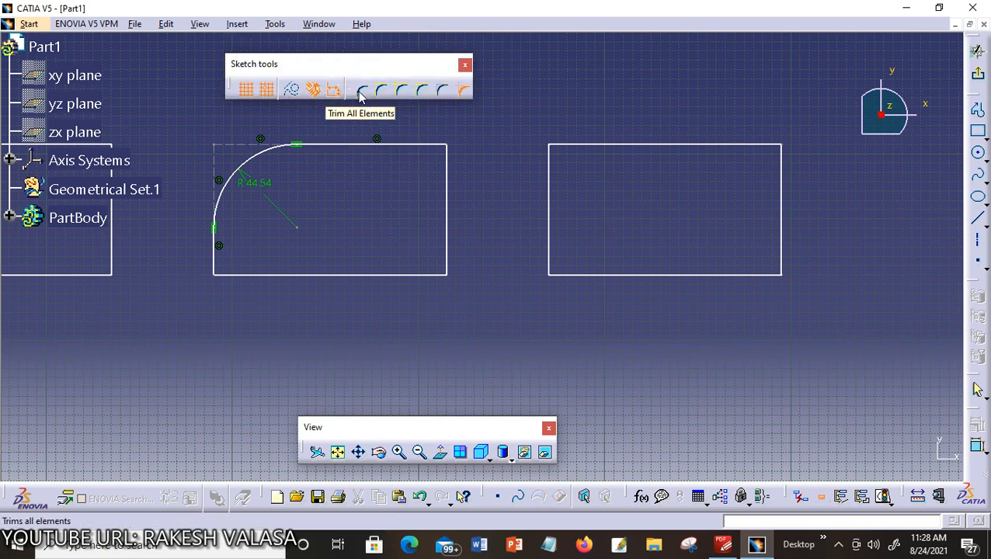
click(360, 94)
mouse_move(525, 128)
mouse_down()
mouse_move(631, 301)
mouse_move(832, 308)
mouse_up()
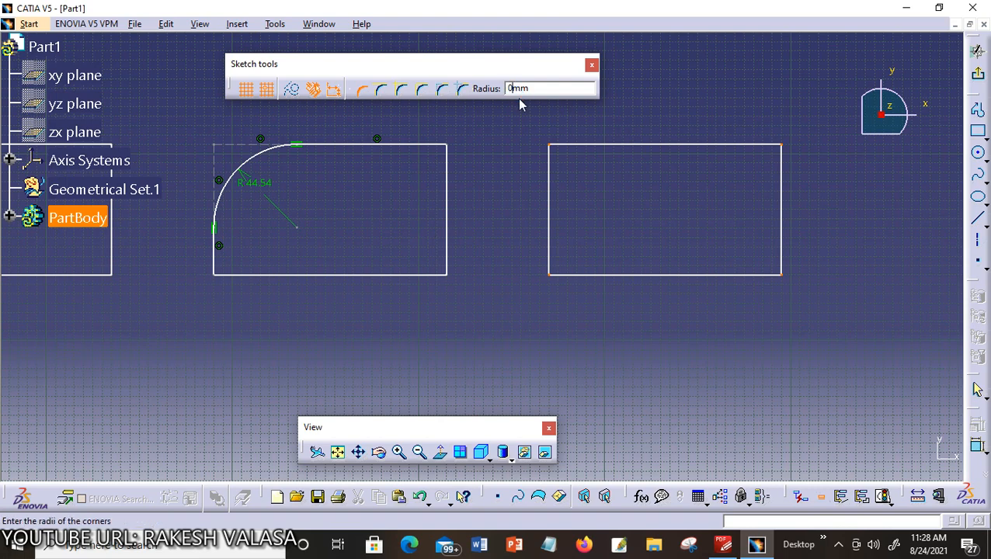
text(15)
key(Return)
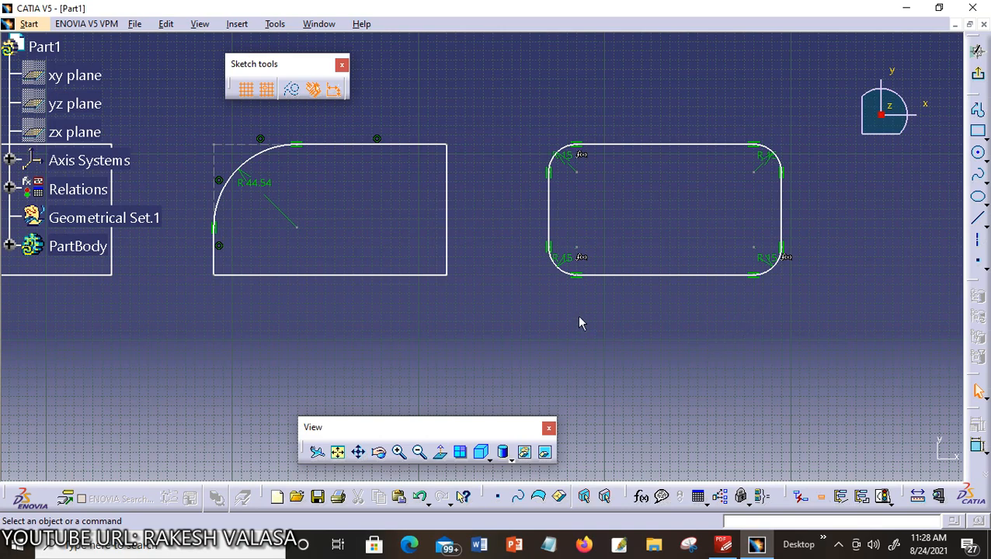
Review the corners on the row of rectangles and the crossing lines, from the fifth rectangle back to the first
mouse_move(579, 322)
middle_down()
mouse_move(754, 316)
mouse_move(679, 365)
middle_up()
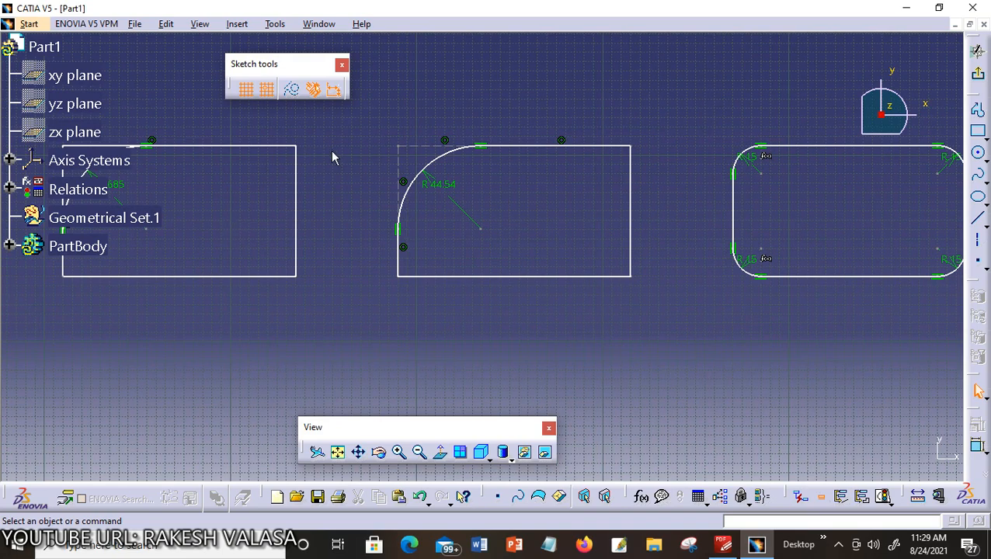
middle_drag(330, 150, 640, 221)
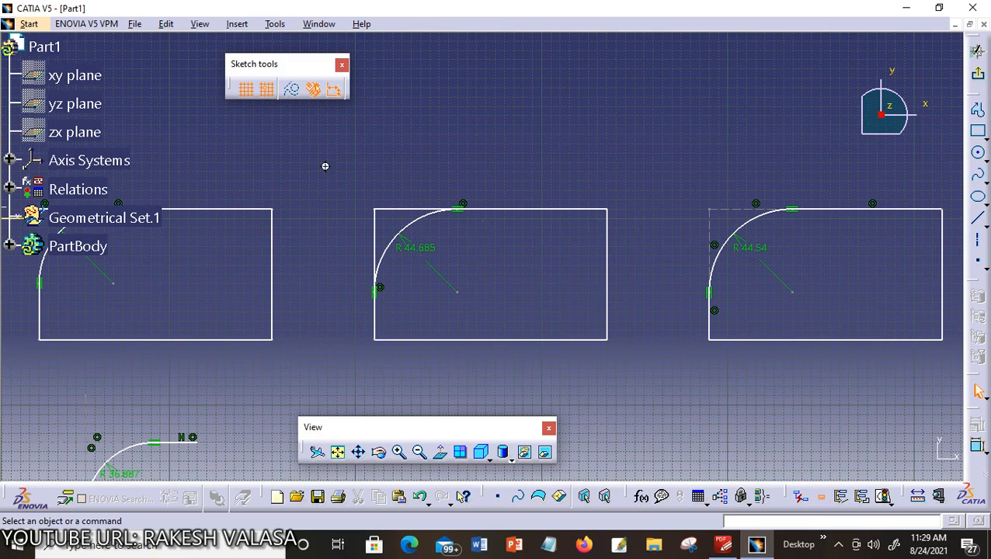
middle_drag(326, 166, 609, 139)
mouse_move(467, 164)
middle_down()
mouse_move(624, 99)
mouse_move(711, 130)
middle_up()
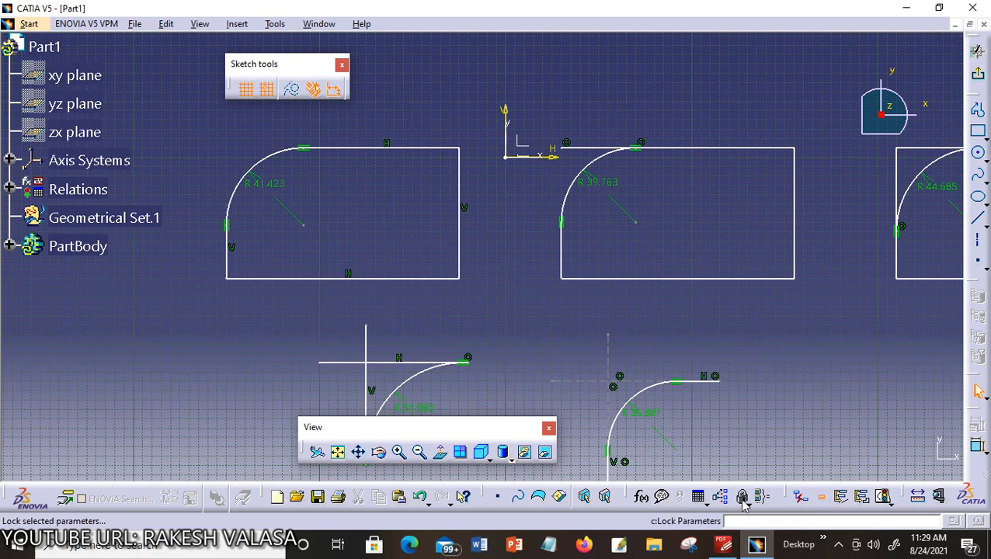
Switch to the creating corners document in PDF-XChange Editor and show its closing page 11 at 75% zoom
click(725, 546)
scroll(645, 387, down, 20)
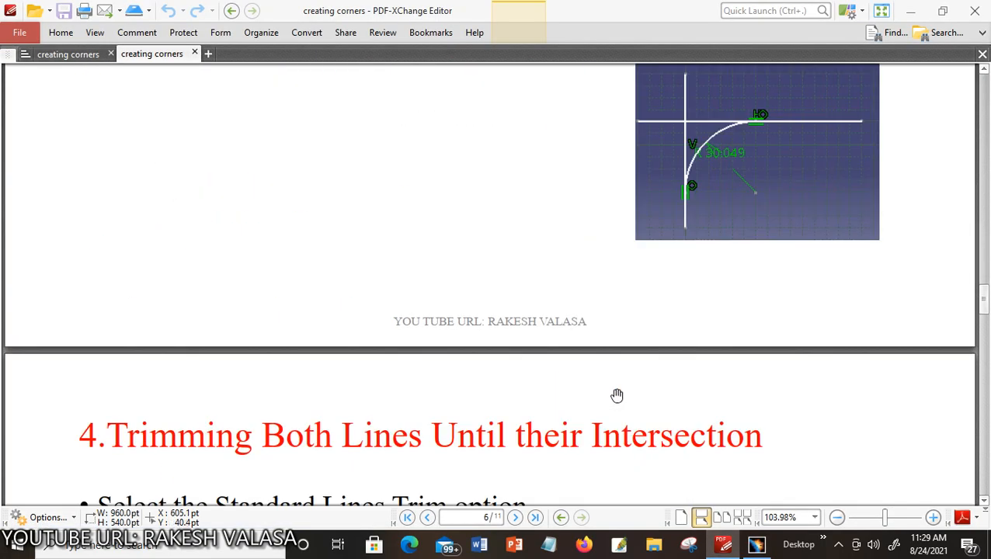
scroll(619, 396, down, 3)
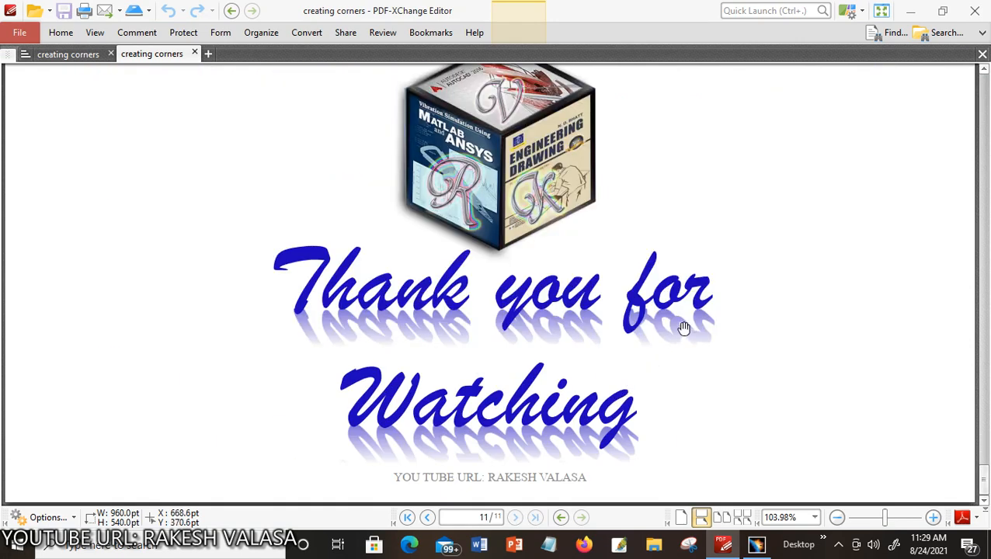
scroll(730, 322, up, 1)
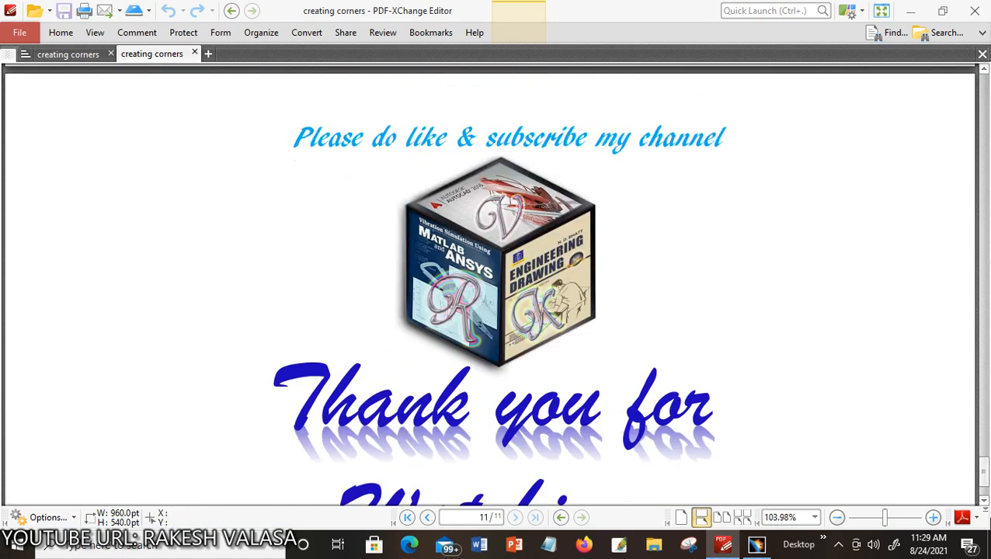
click(837, 518)
click(837, 518)
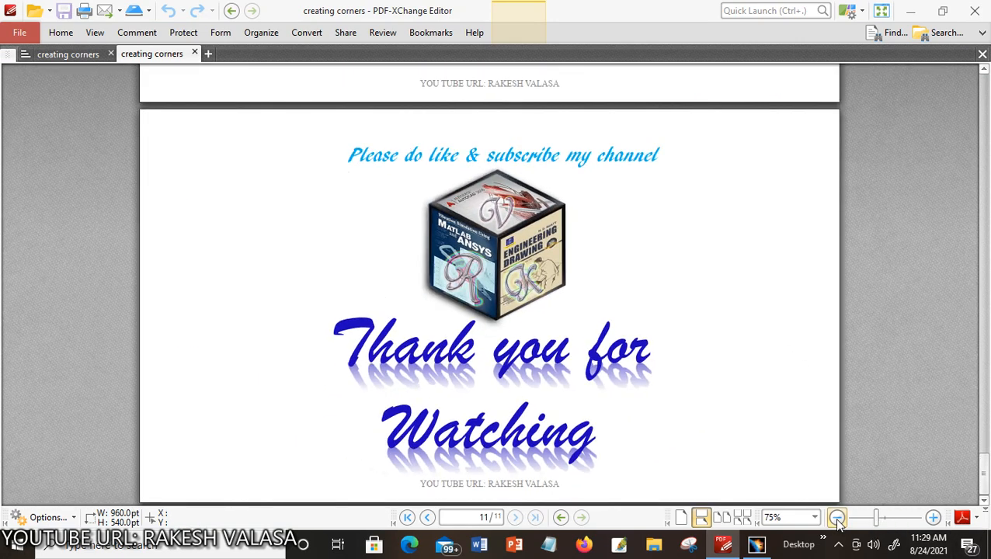